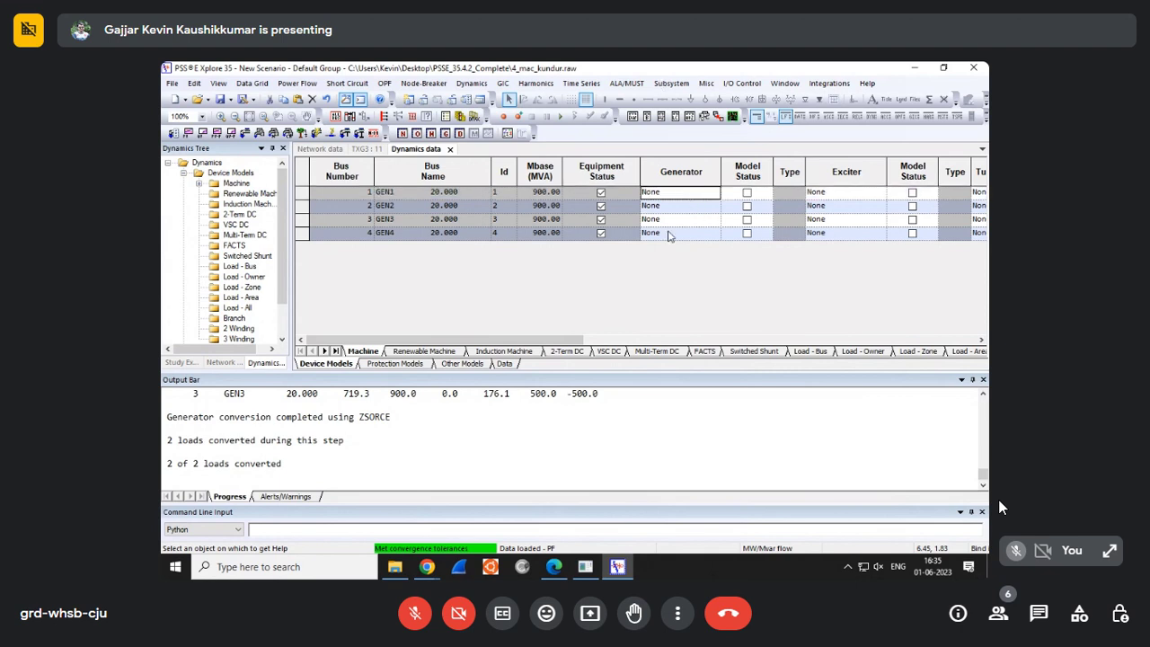
# Step: Examine the machine model columns from Generator and Exciter through Turbine Governor, Stabilizer, Min Exciter, Max Exciter and Compensator
pyautogui.moveTo(557, 342); pyautogui.dragTo(651, 342)
pyautogui.click(620, 196)
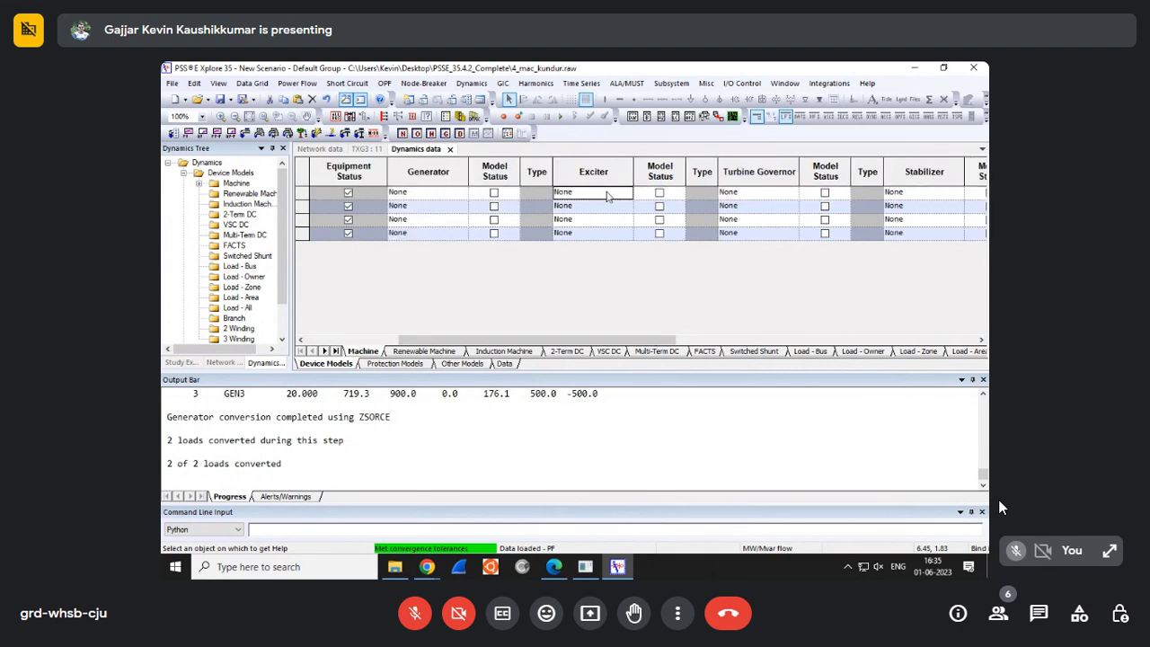
pyautogui.click(752, 195)
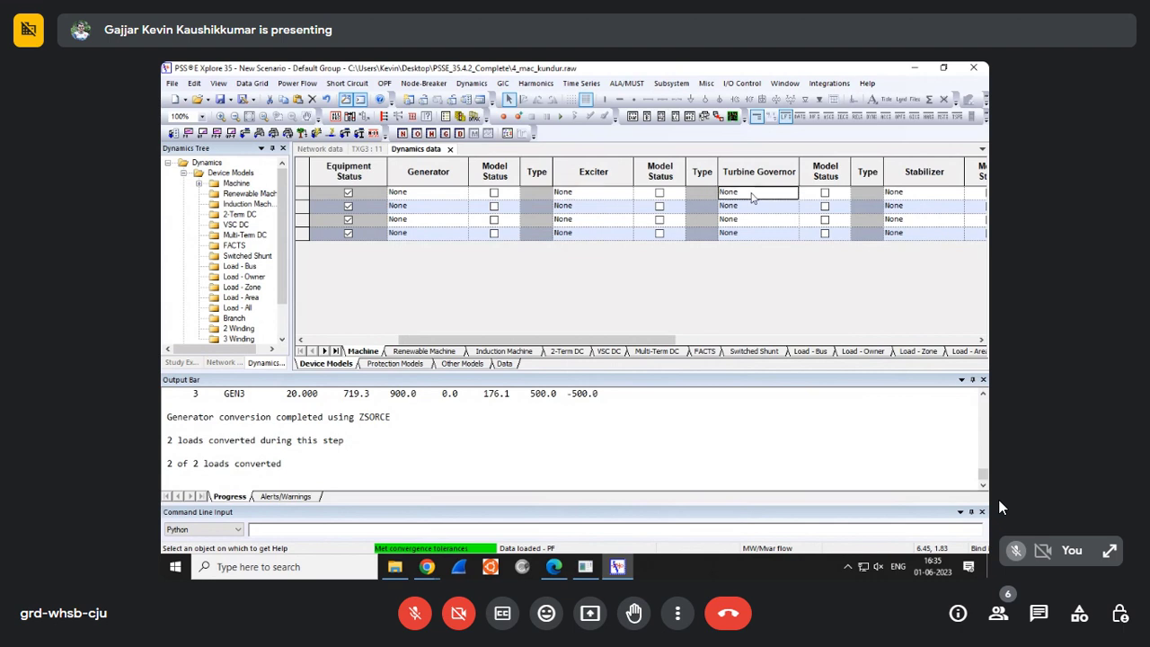
pyautogui.click(910, 196)
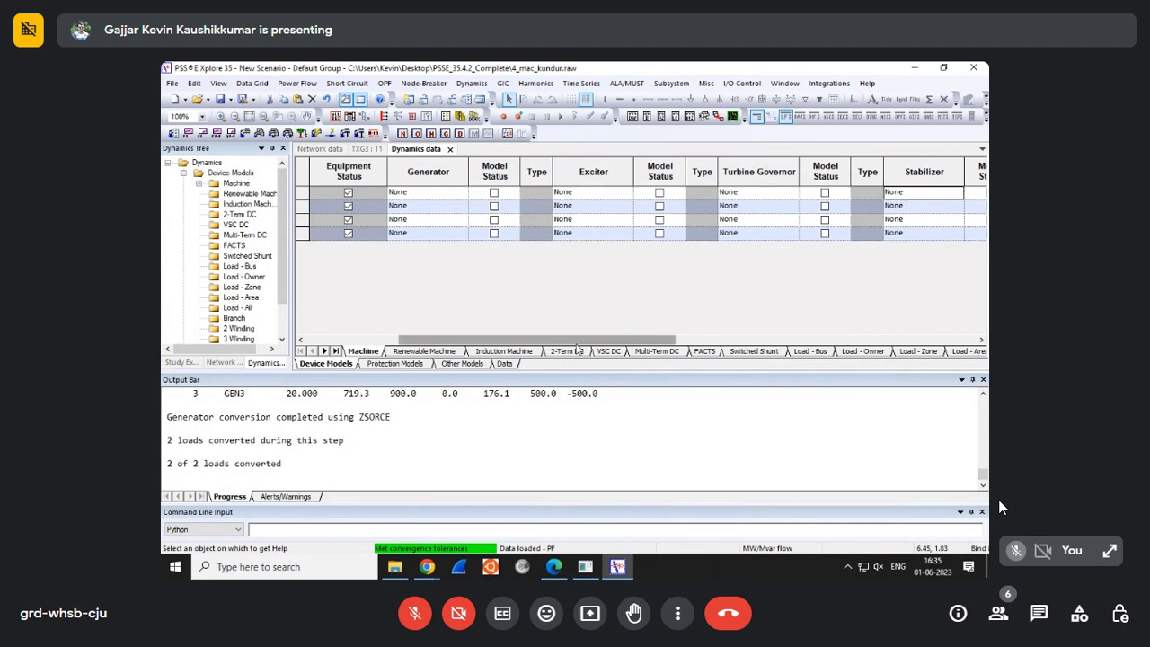
pyautogui.moveTo(577, 344); pyautogui.dragTo(672, 347)
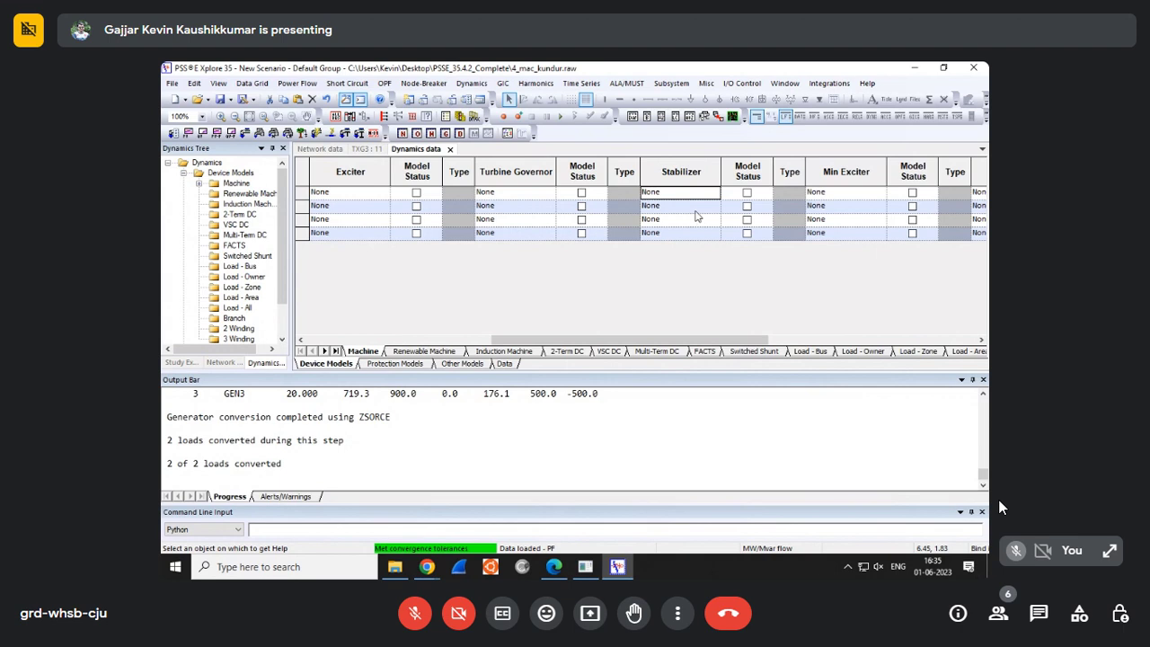
pyautogui.click(847, 193)
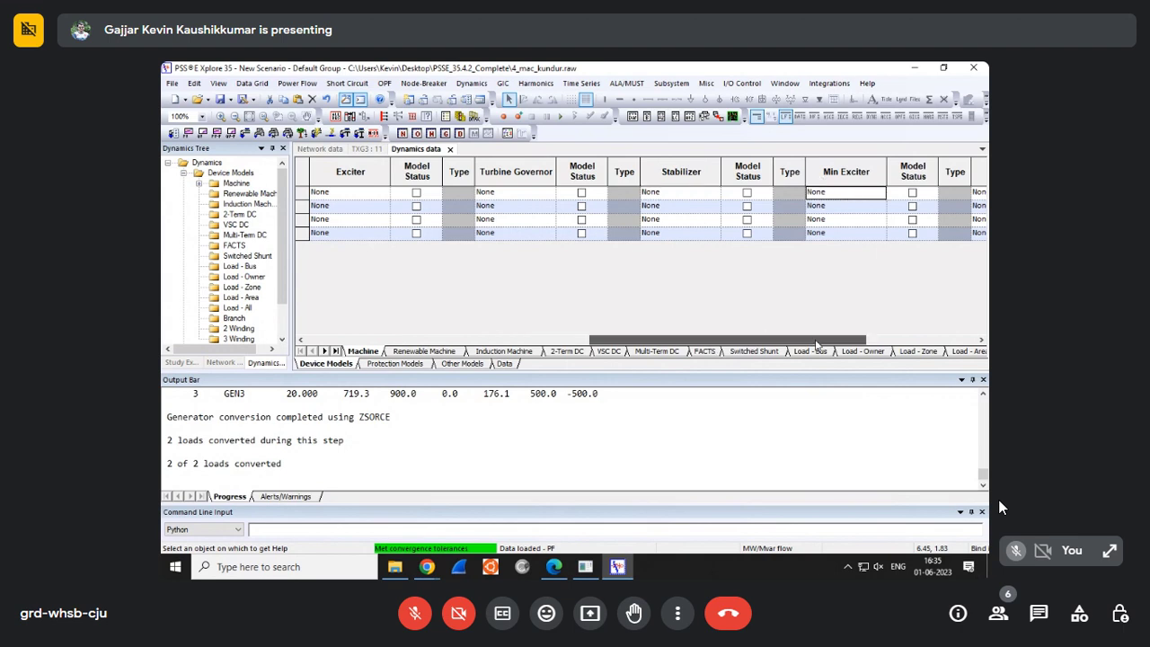
pyautogui.click(681, 196)
pyautogui.click(552, 197)
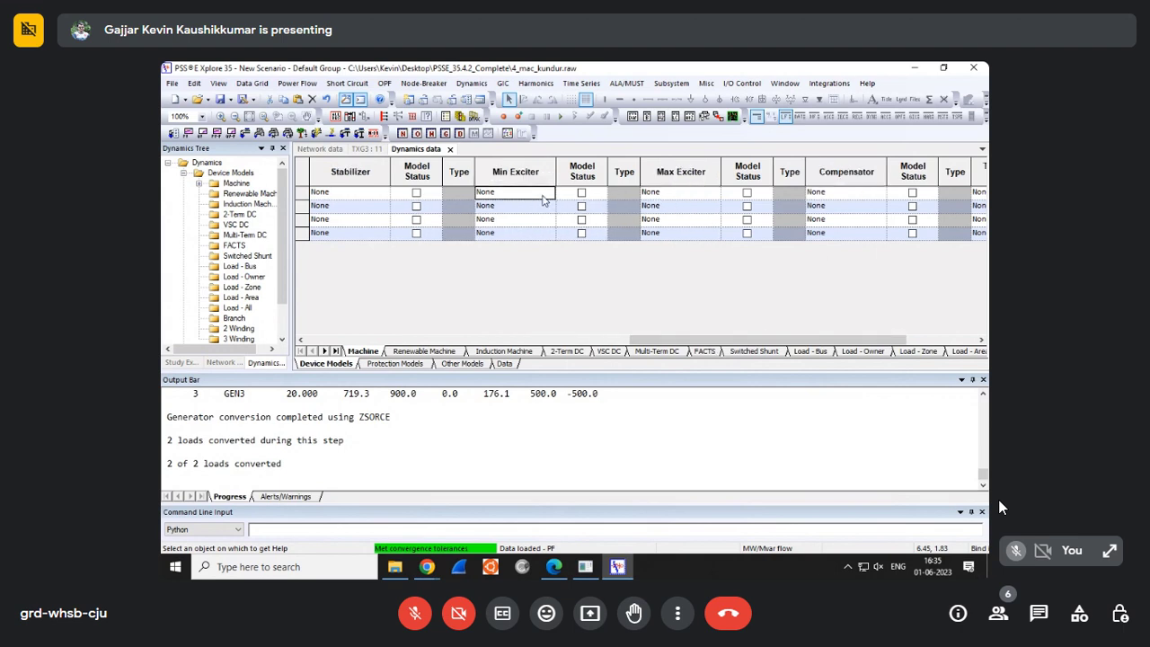
pyautogui.click(683, 196)
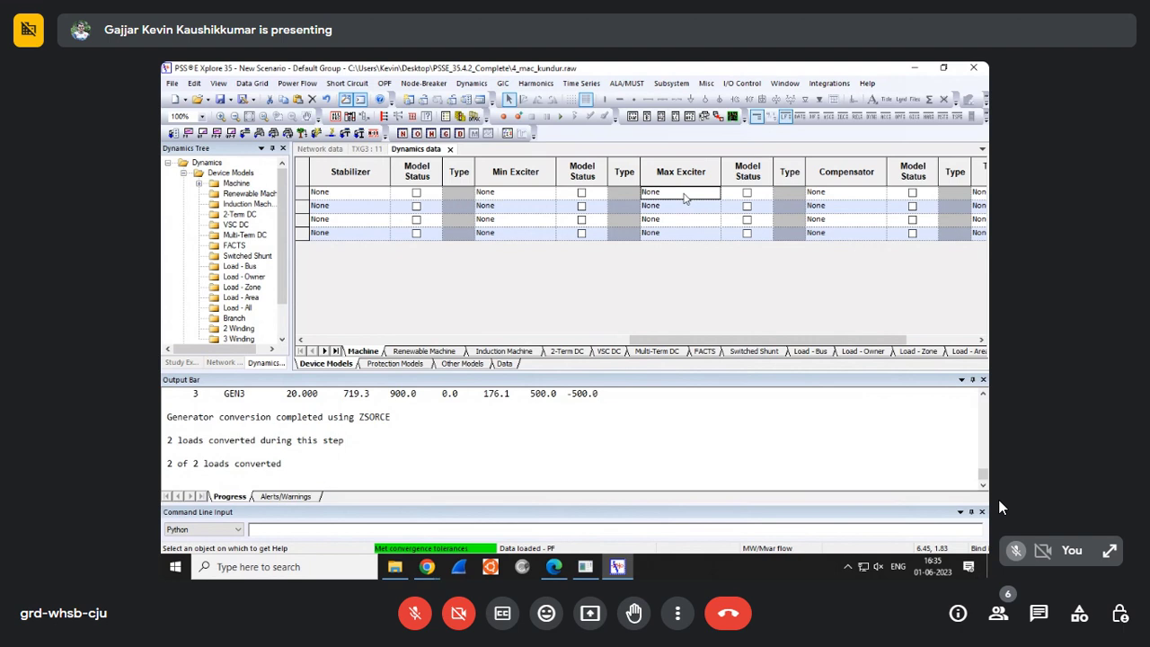
pyautogui.click(535, 198)
pyautogui.click(700, 196)
pyautogui.moveTo(773, 339); pyautogui.dragTo(319, 225)
pyautogui.click(817, 194)
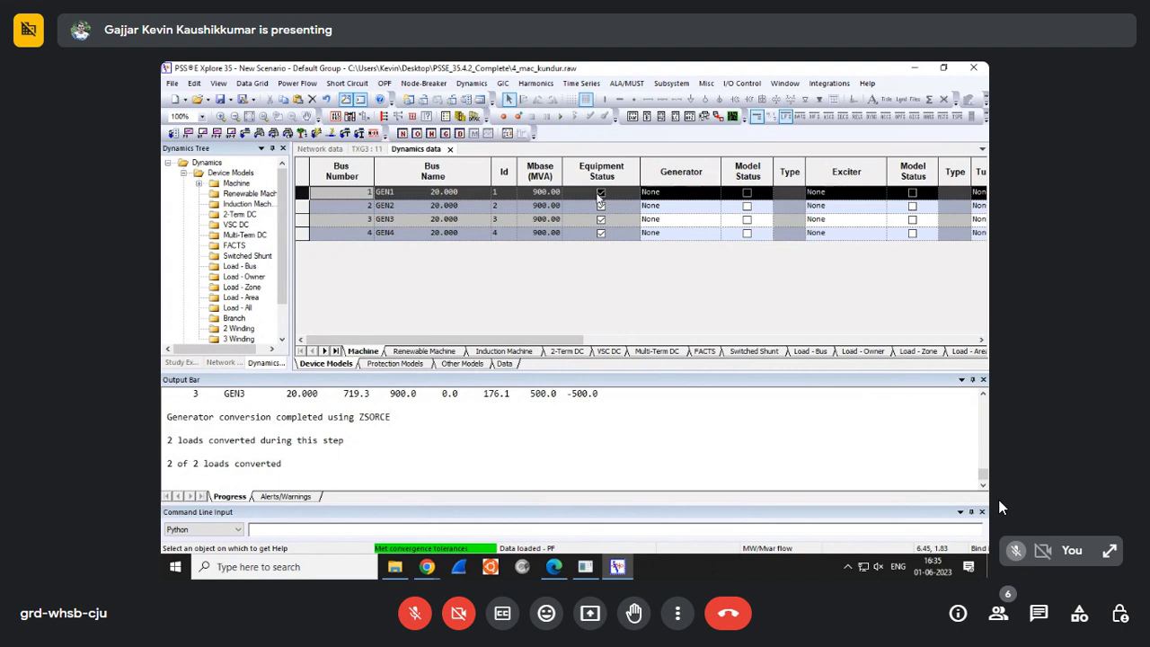
# Step: Review the list of available generator models for GEN1 at bus 1, then close it without choosing one
pyautogui.doubleClick(662, 197)
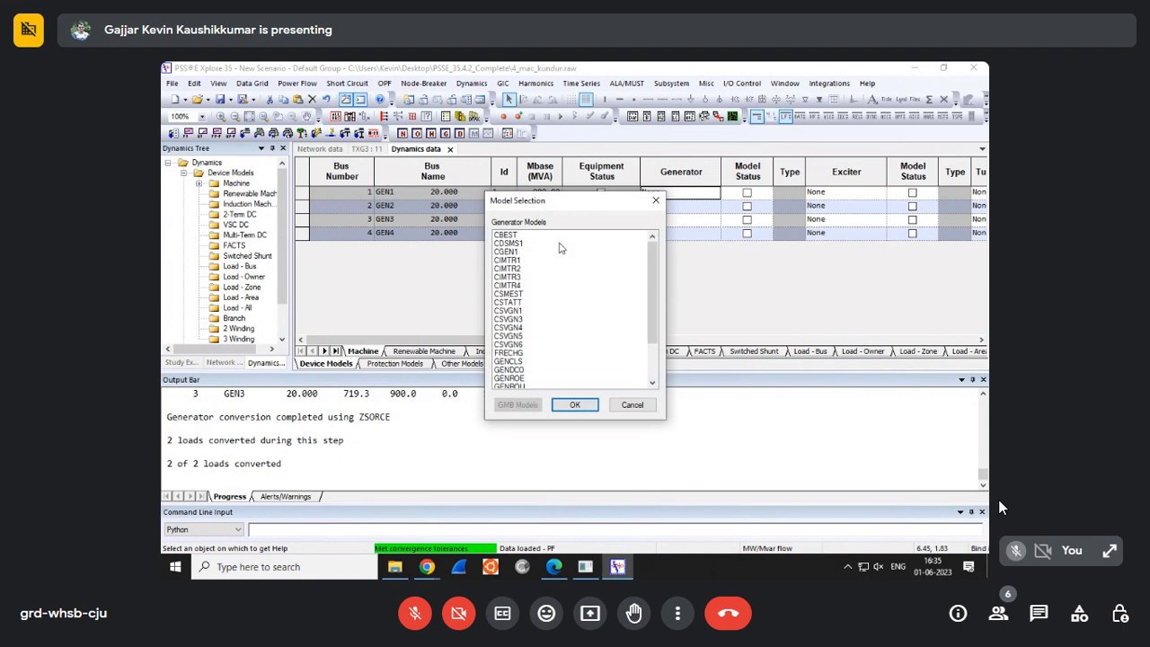
pyautogui.scroll(-2, 539, 265)
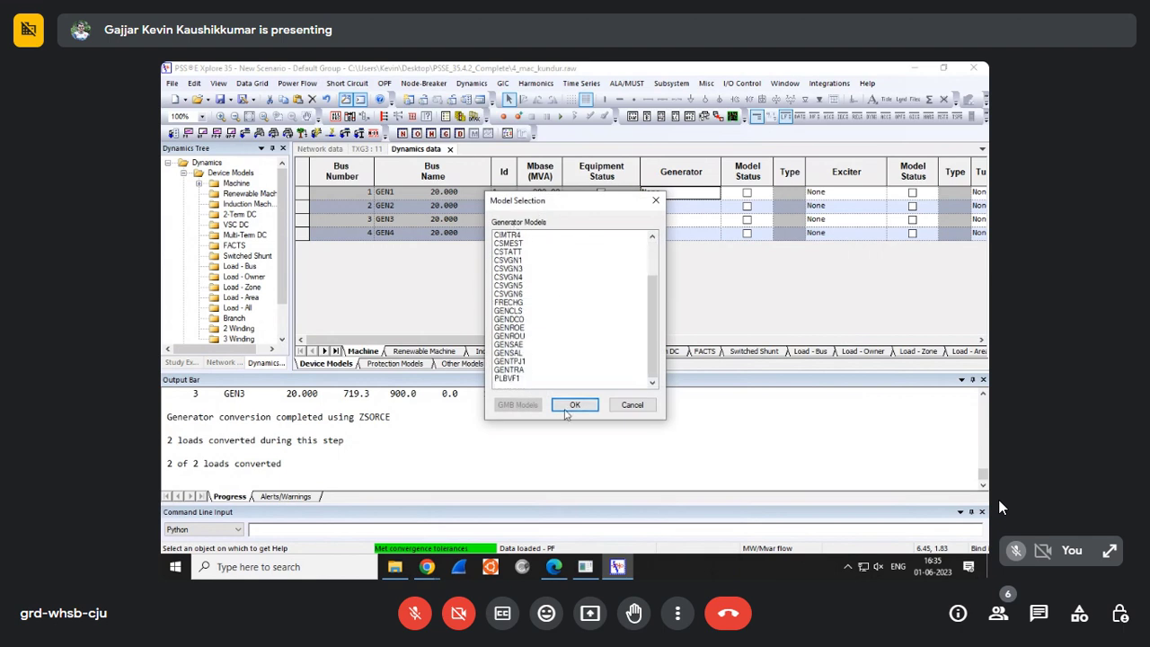
pyautogui.scroll(2, 506, 283)
pyautogui.scroll(-1, 539, 283)
pyautogui.scroll(-2, 539, 284)
pyautogui.scroll(2, 528, 304)
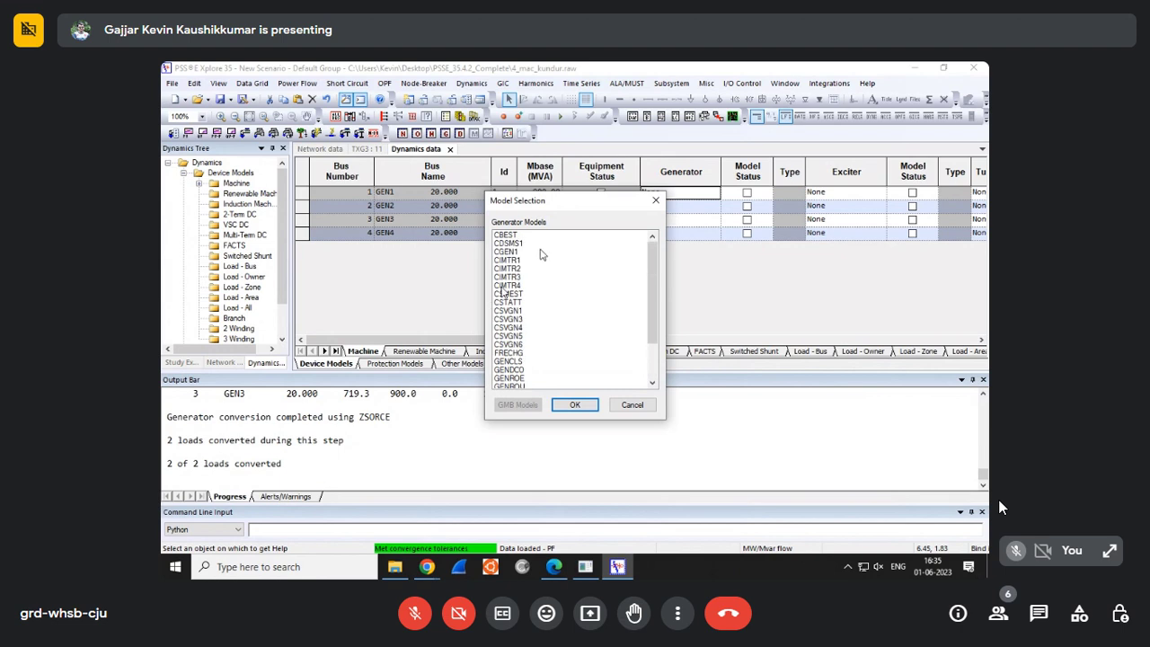
pyautogui.scroll(-2, 542, 261)
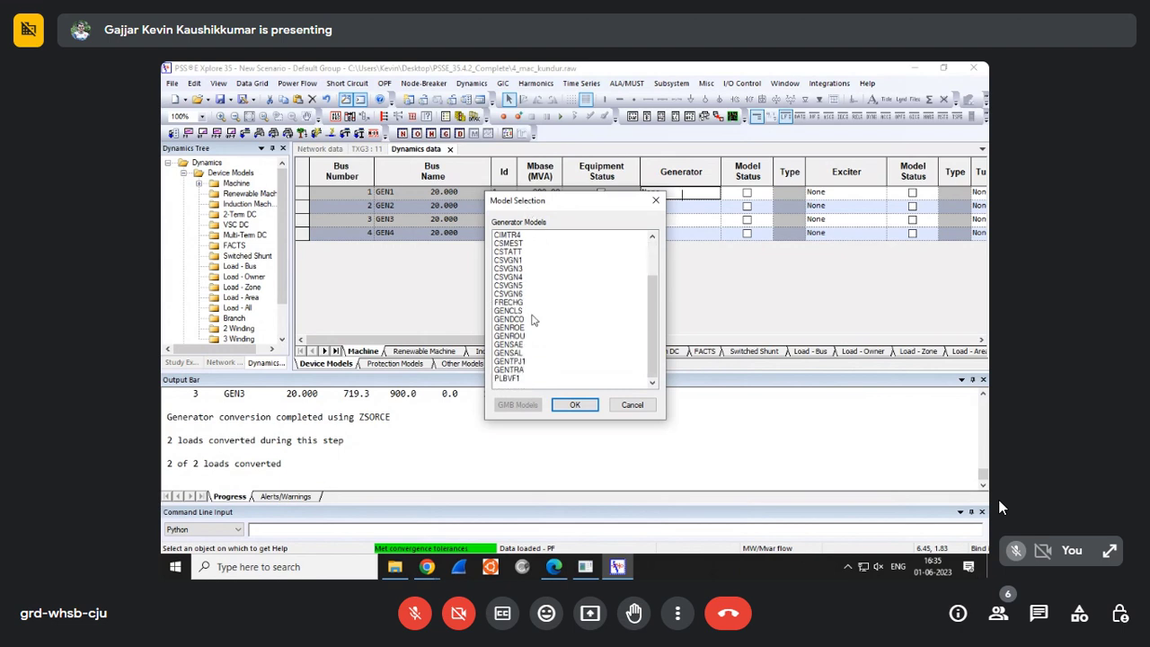
pyautogui.scroll(2, 535, 314)
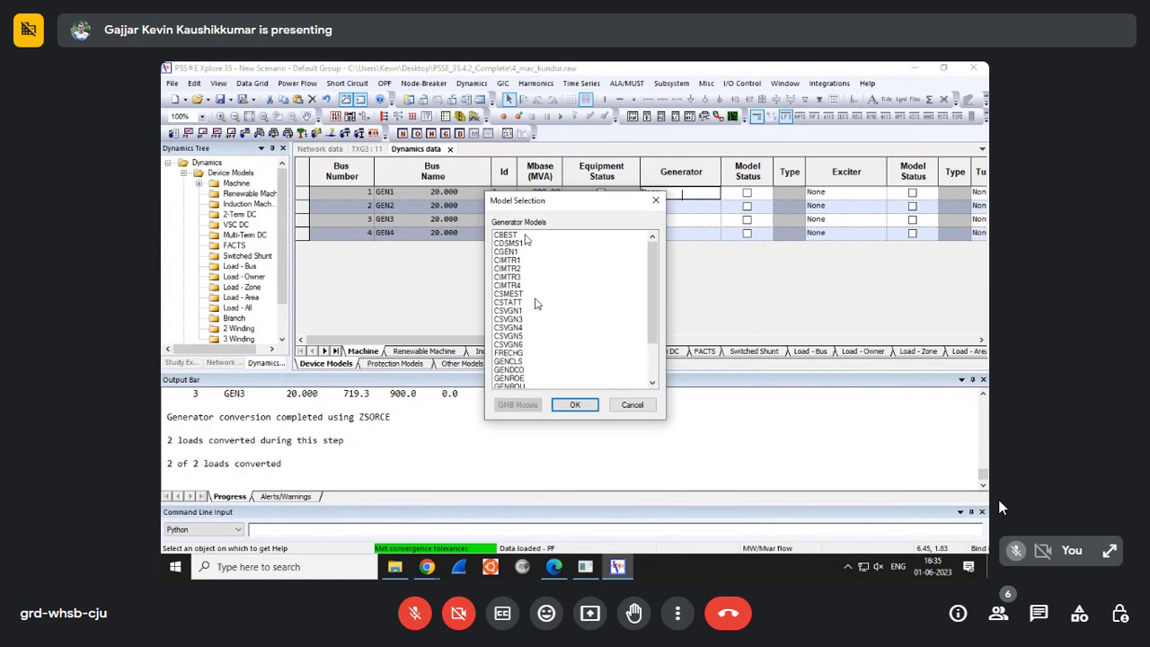
pyautogui.click(631, 406)
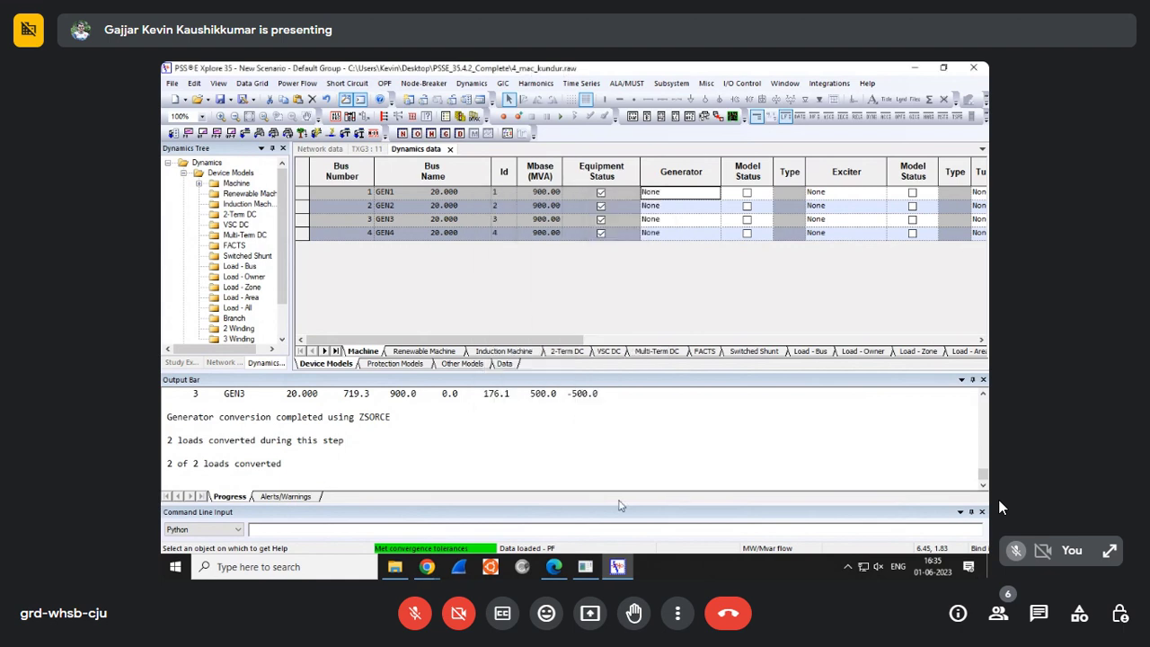
# Step: Switch to Microsoft Edge and review the Generator Models chapter's table of models and descriptions in ModelLibrary.pdf
pyautogui.click(553, 566)
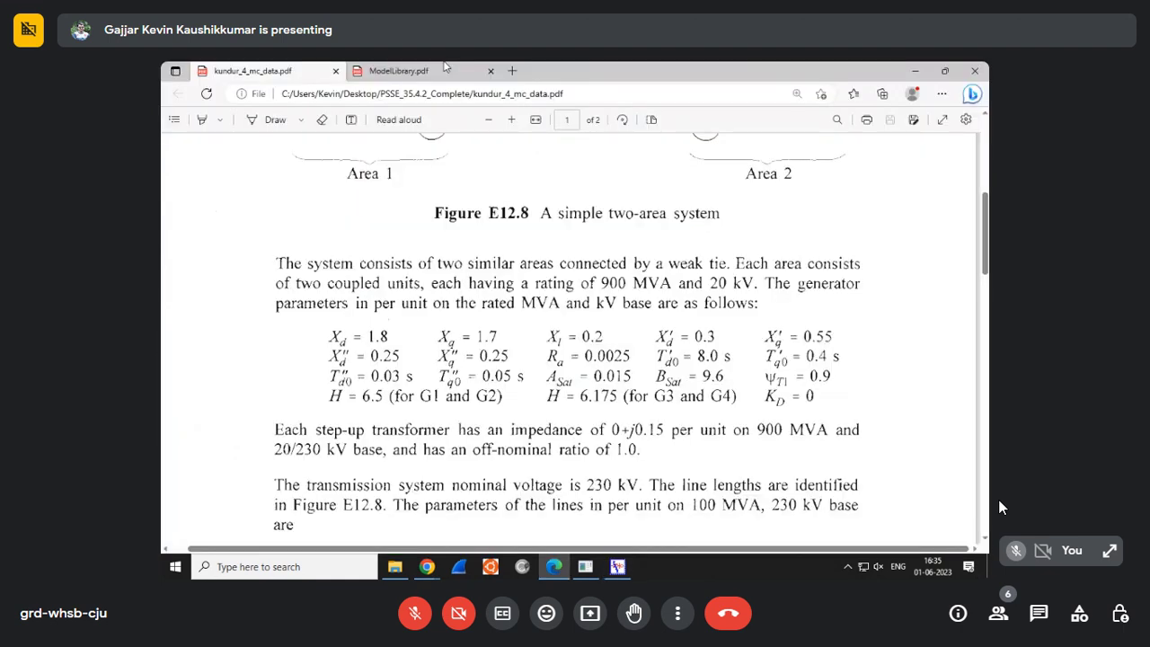
pyautogui.click(414, 70)
pyautogui.moveTo(984, 142); pyautogui.dragTo(984, 121)
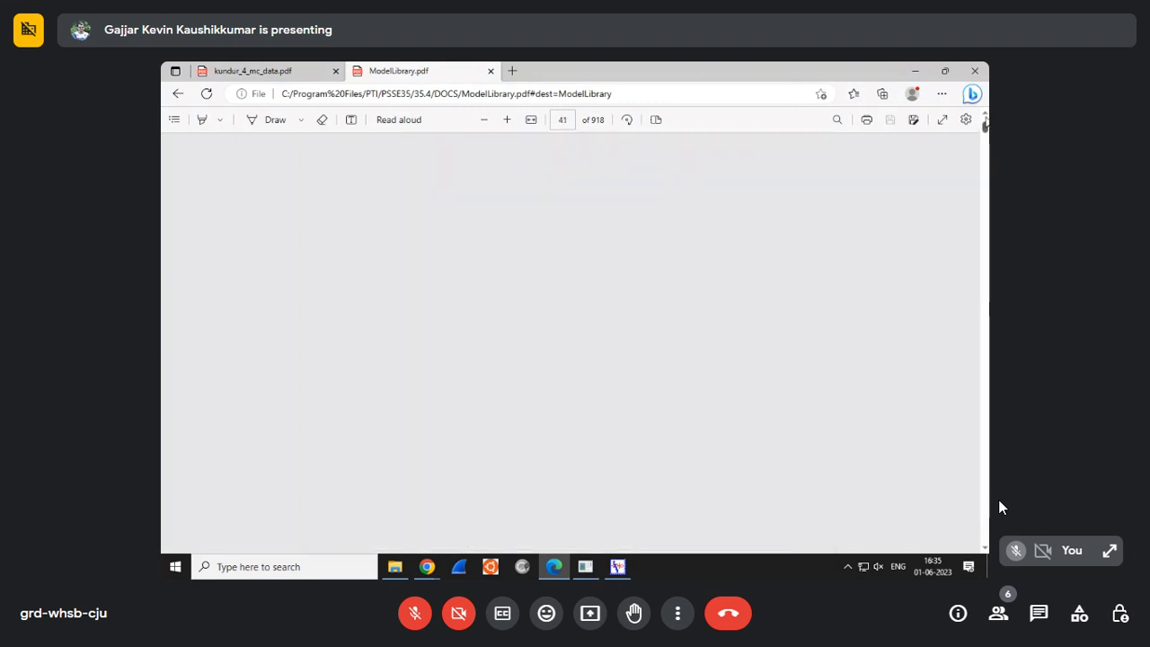
pyautogui.scroll(-10, 503, 278)
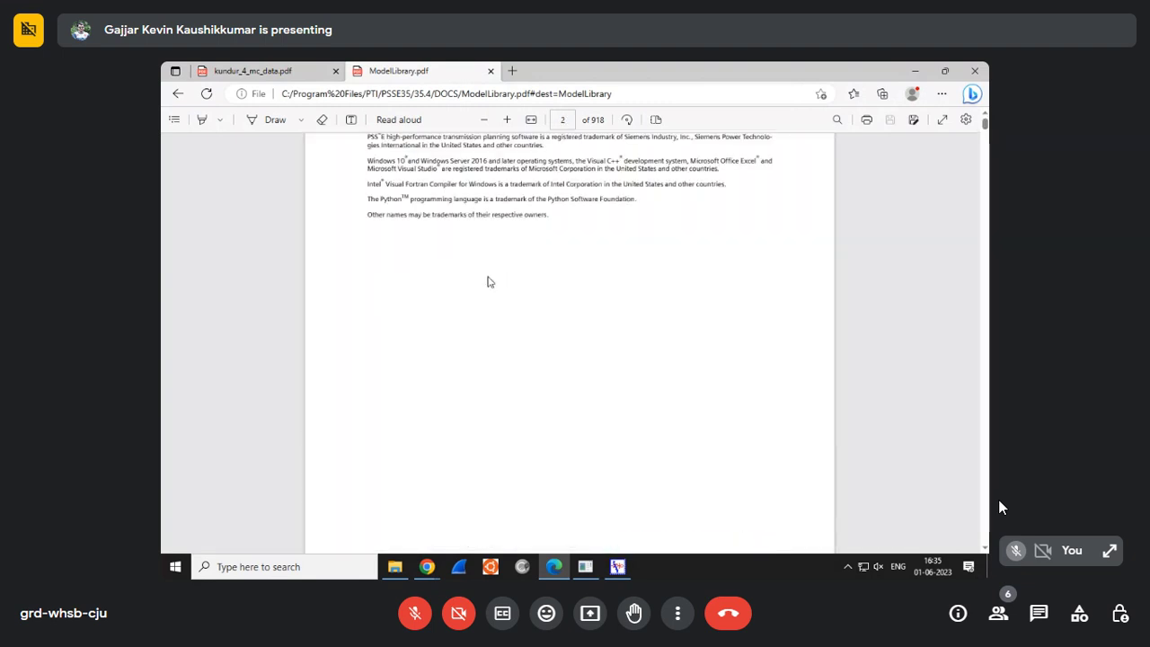
pyautogui.scroll(-5, 488, 282)
pyautogui.click(400, 224)
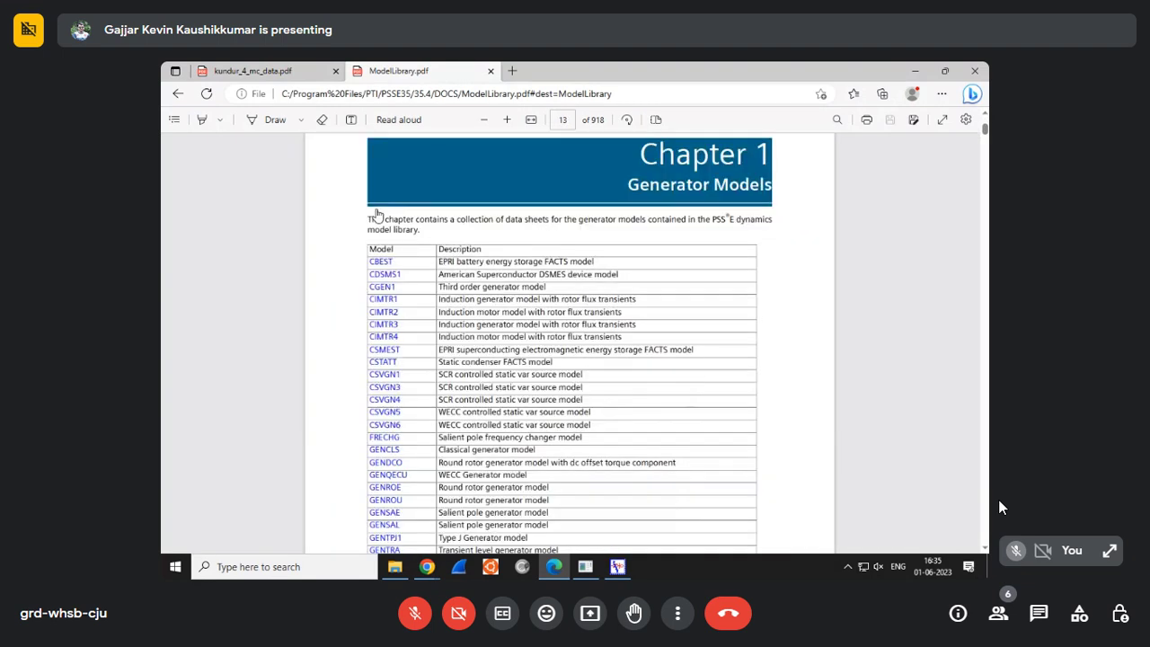
pyautogui.scroll(-3, 388, 237)
pyautogui.scroll(3, 389, 237)
pyautogui.scroll(-2, 352, 225)
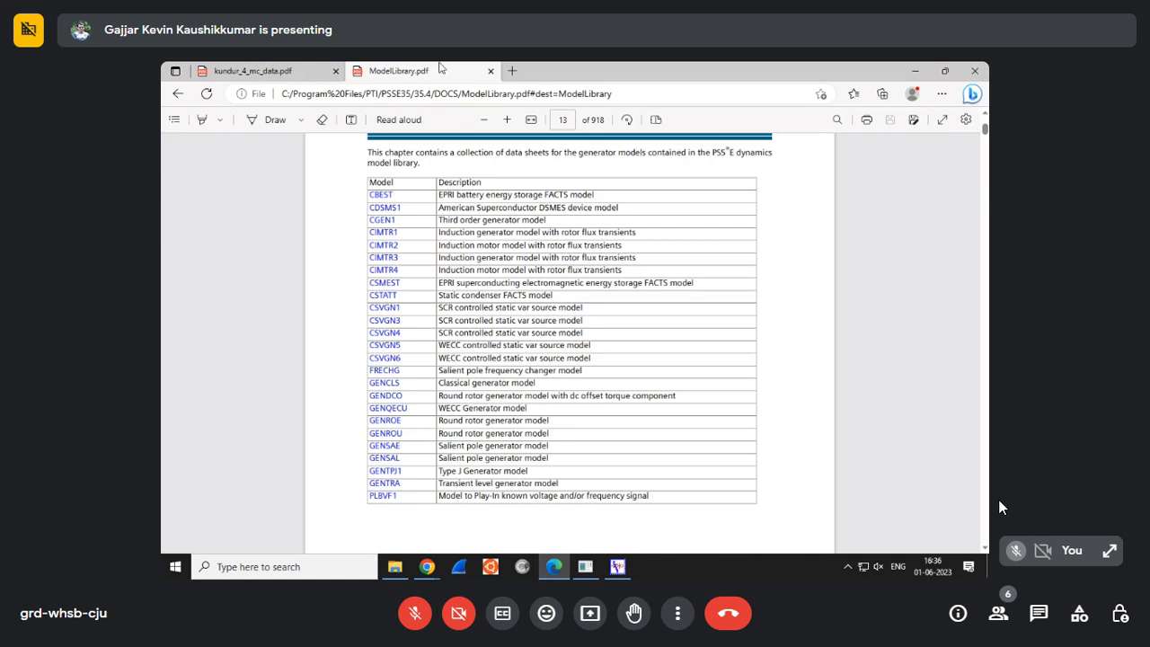
# Step: Check the generator parameters in kundur_4_mc_data.pdf against the model documentation in ModelLibrary.pdf
pyautogui.click(269, 70)
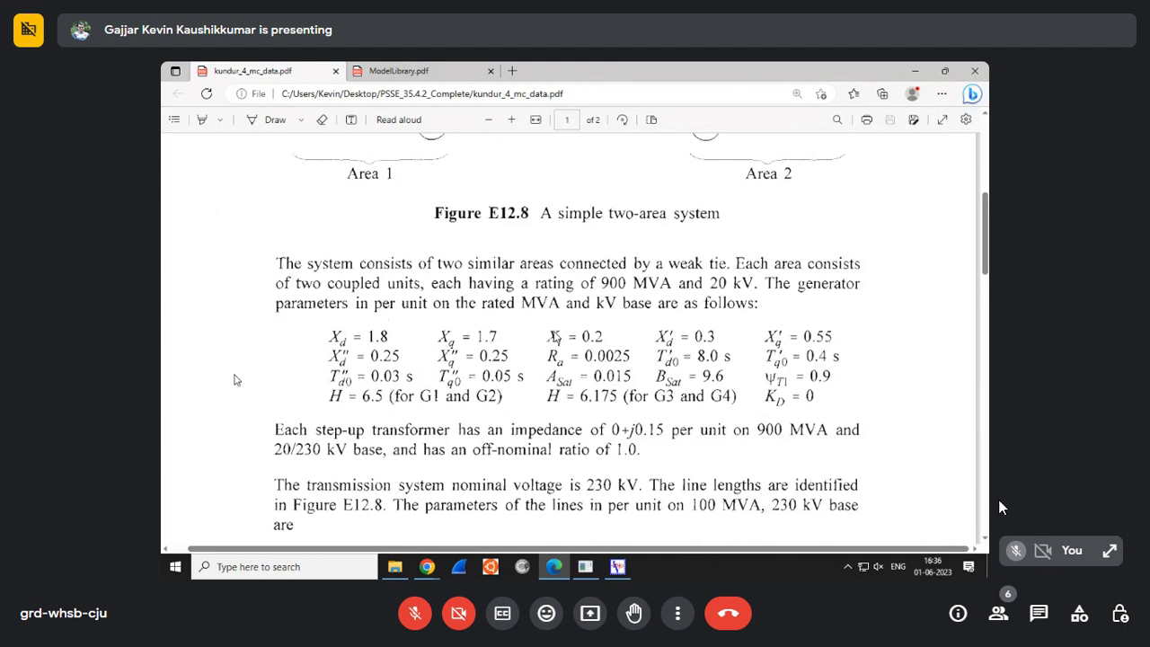
pyautogui.click(430, 68)
pyautogui.click(277, 69)
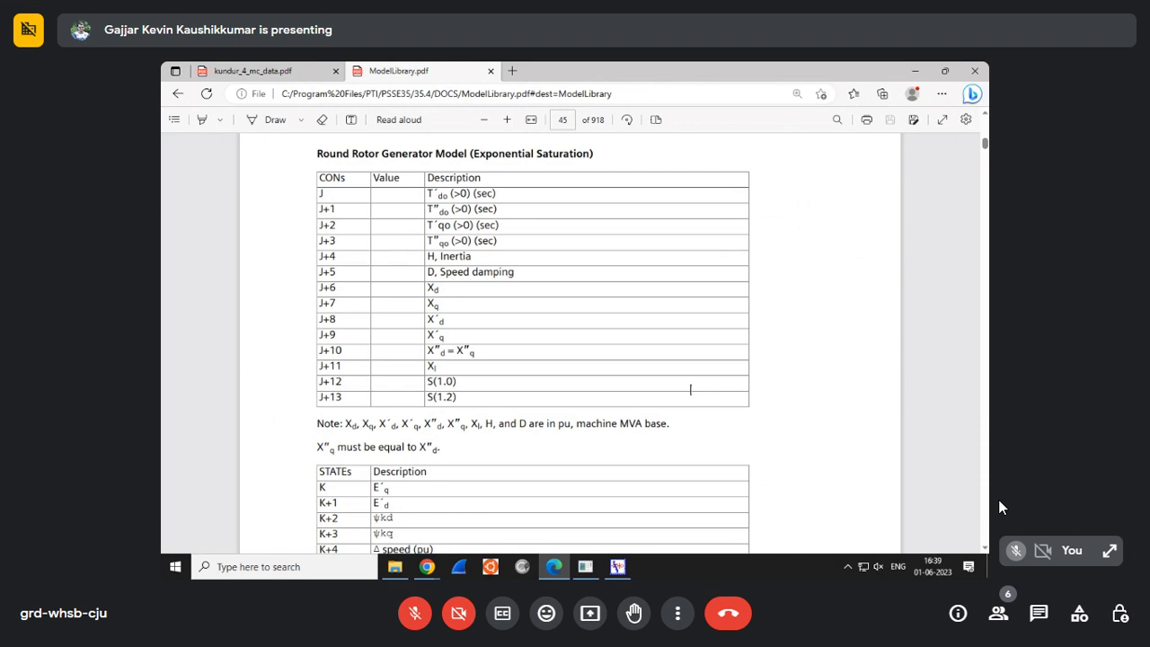
# Step: Compare the CON tables of the GENROE and GENROU models in ModelLibrary.pdf, including the saturation constants S(1.0) and S(1.2)
pyautogui.scroll(3, 453, 336)
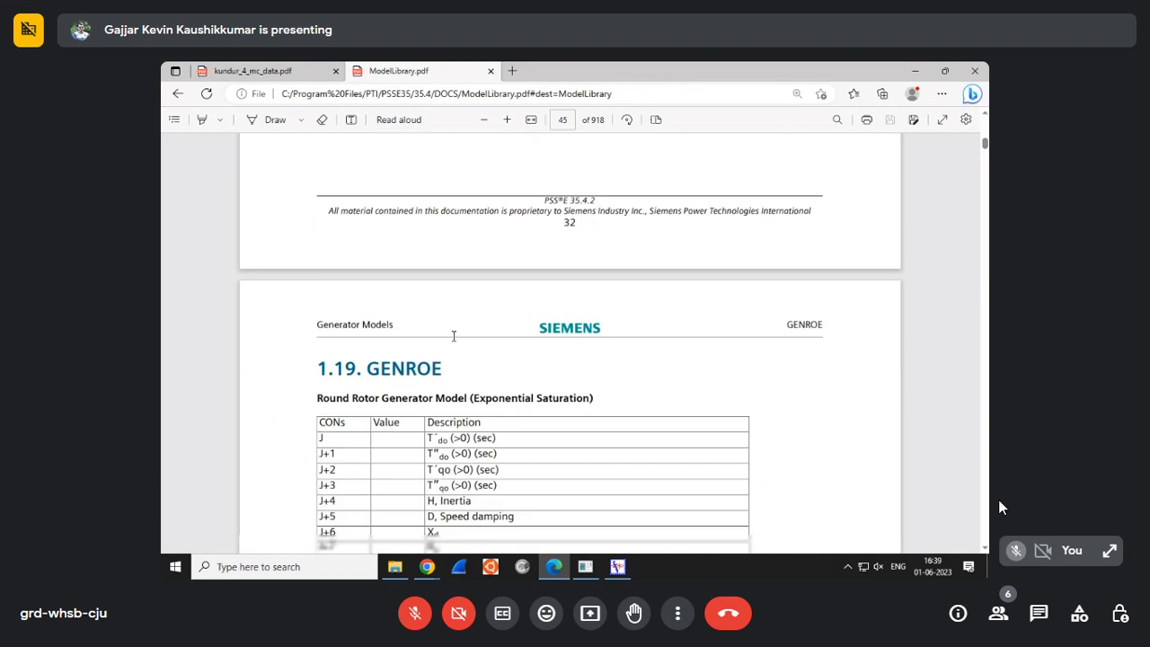
pyautogui.scroll(-2, 454, 336)
pyautogui.moveTo(448, 448); pyautogui.dragTo(429, 449)
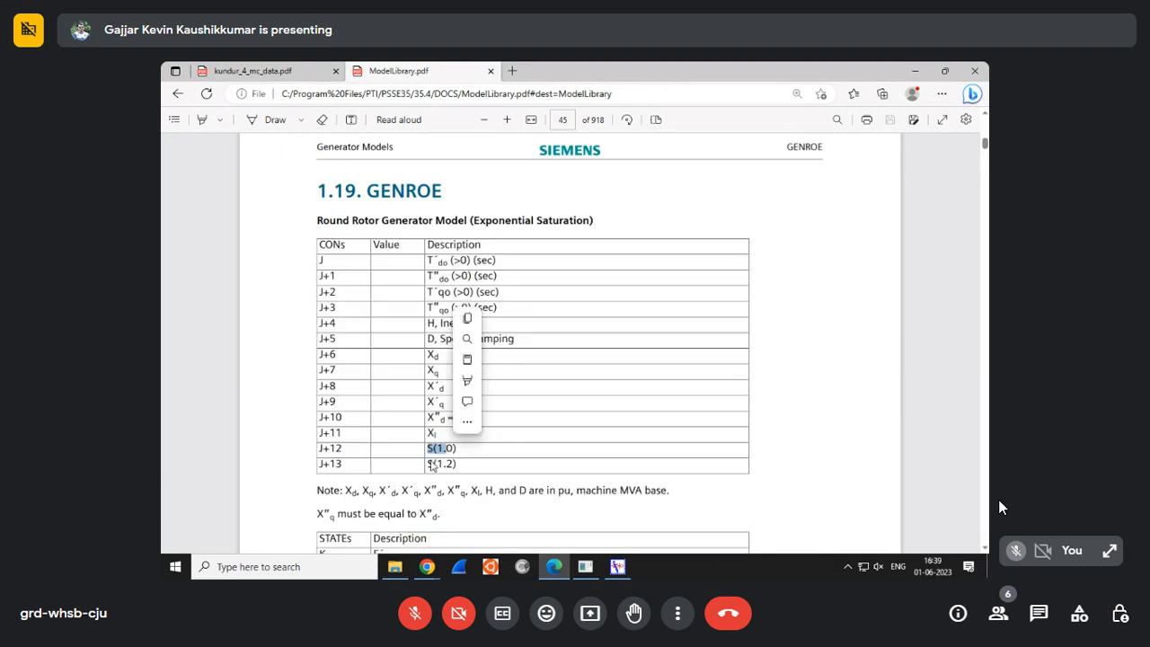
pyautogui.scroll(-10, 431, 465)
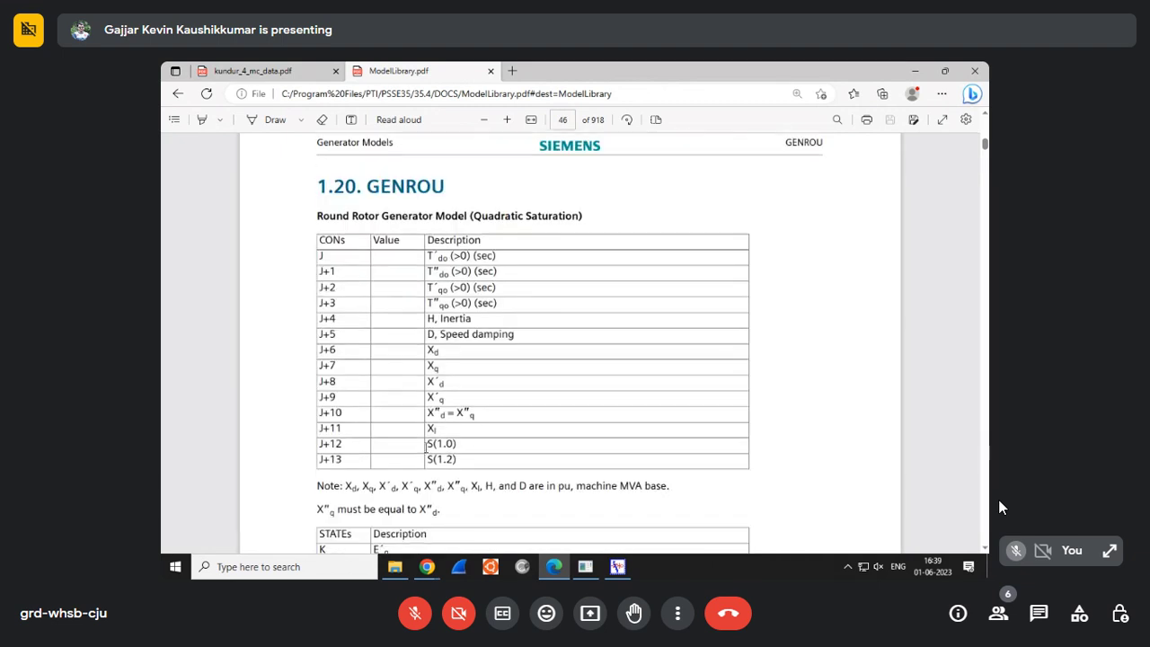
pyautogui.scroll(5, 635, 459)
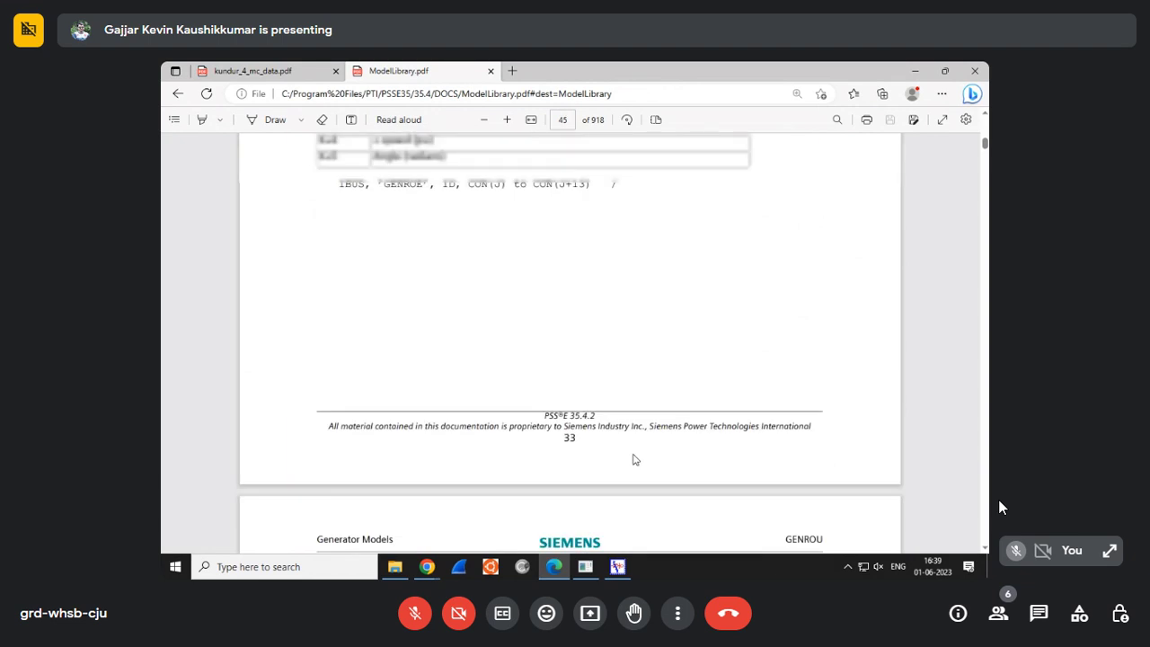
pyautogui.scroll(5, 620, 440)
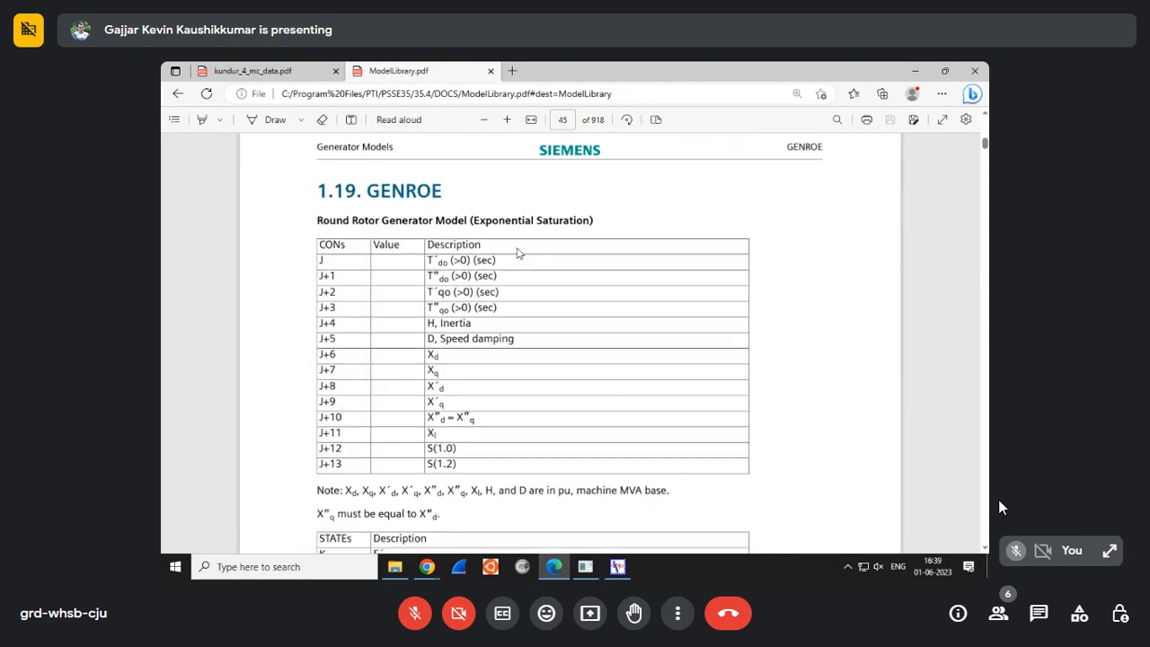
# Step: Switch to PSS®E and inspect the GENROE model constants for the machine at bus 1, enlarging the parameter grid
pyautogui.hotkey('alt', 'Tab')
pyautogui.click(478, 224)
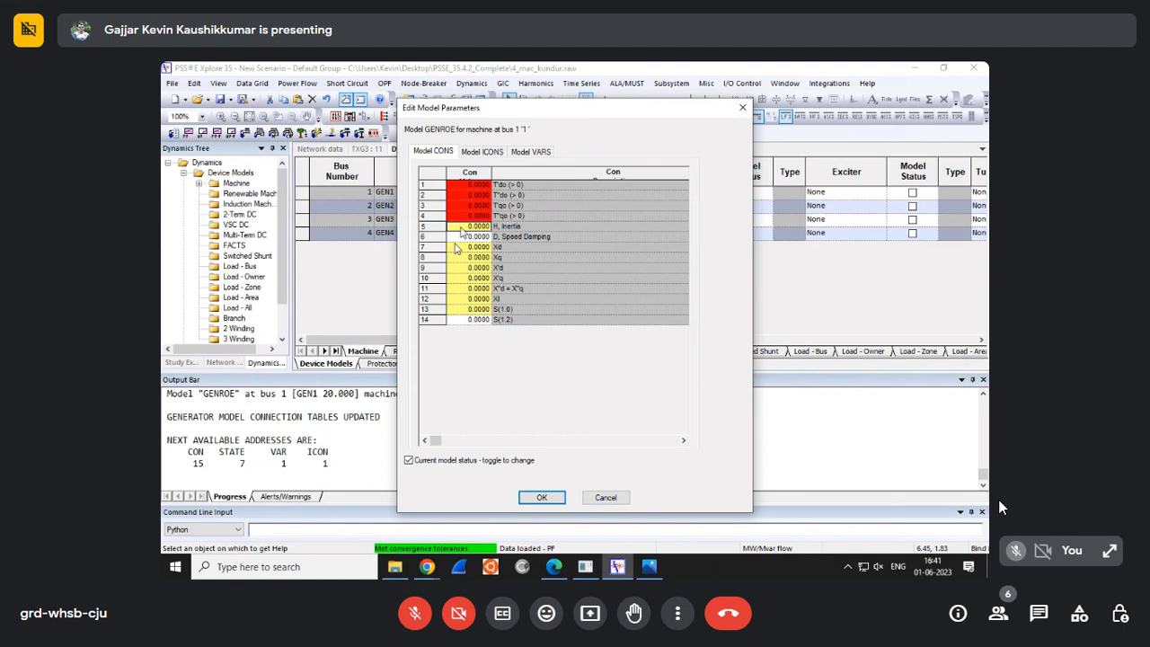
pyautogui.click(458, 237)
pyautogui.hscroll(2, 492, 231)
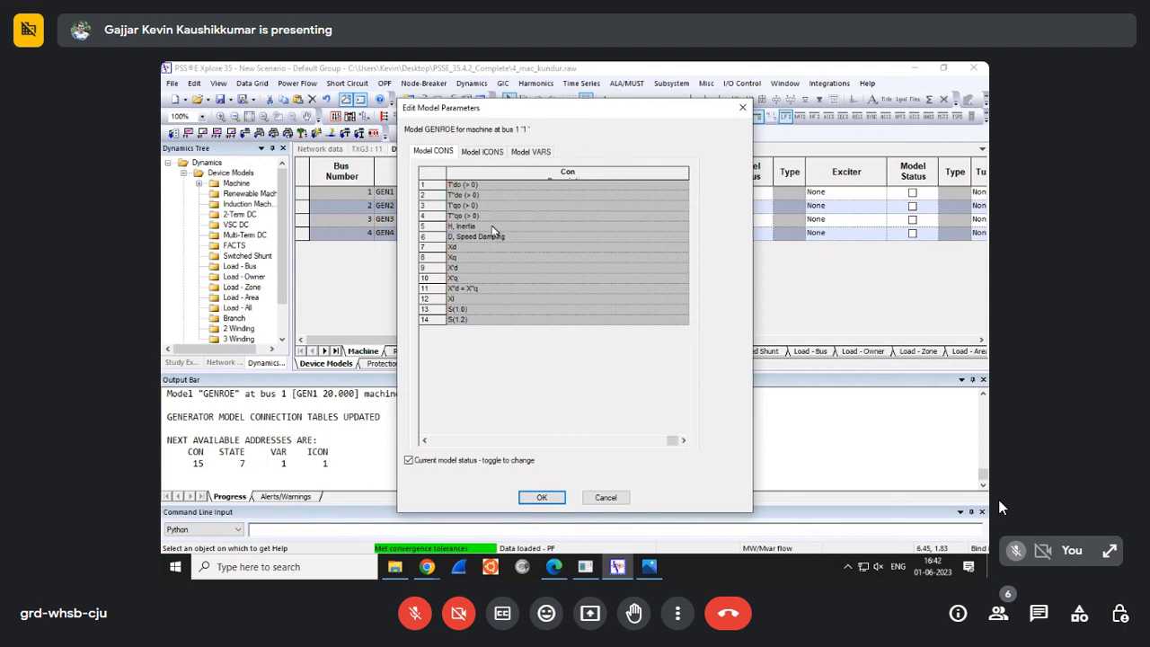
pyautogui.hscroll(-2, 493, 231)
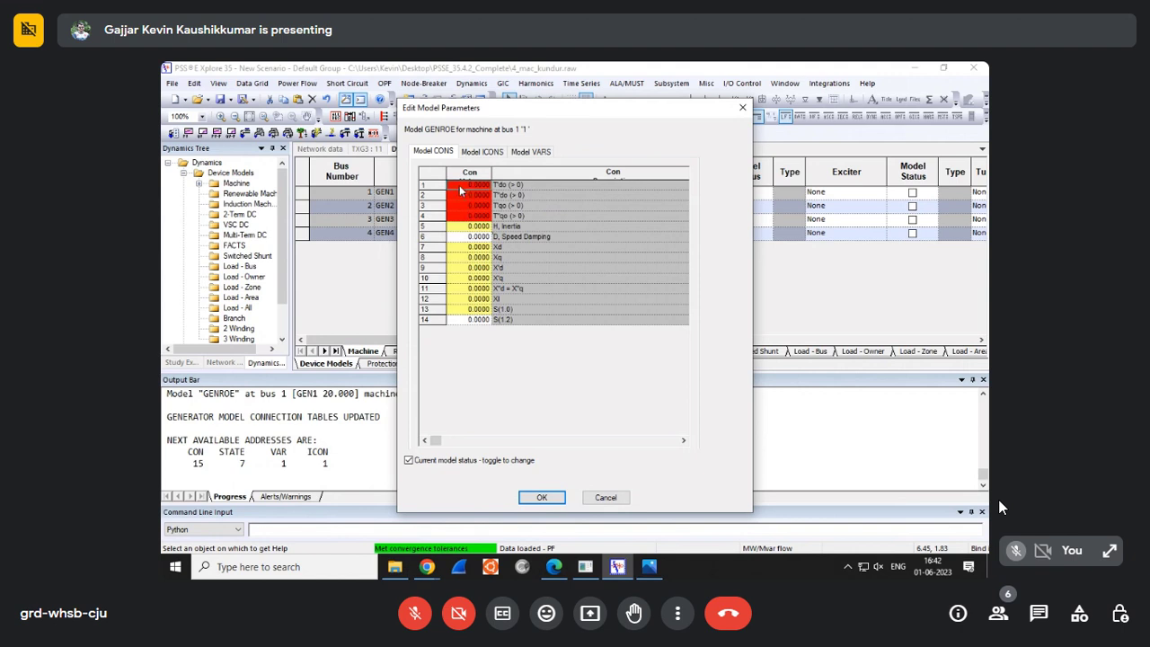
pyautogui.scroll(1, 459, 189)
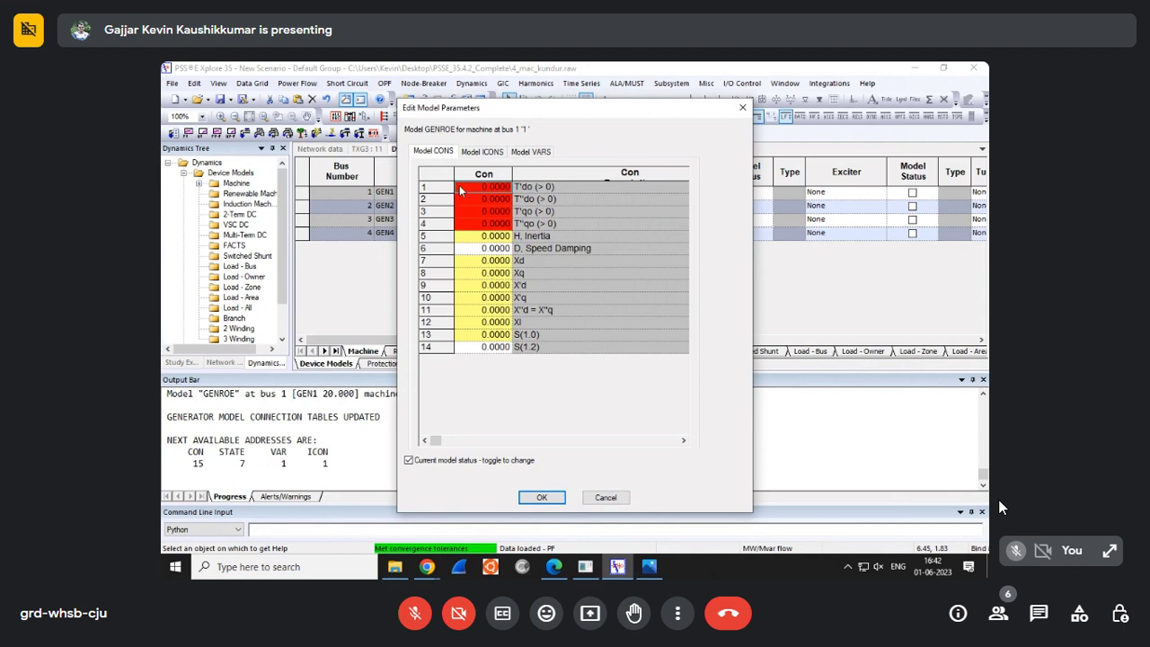
# Step: Look up the generator reactances in kundur_4_mc_data.pdf in Edge and set Xd to 1.8 and Xq to 1.7 in the PSS®E bus 1 GENROE model
pyautogui.click(554, 568)
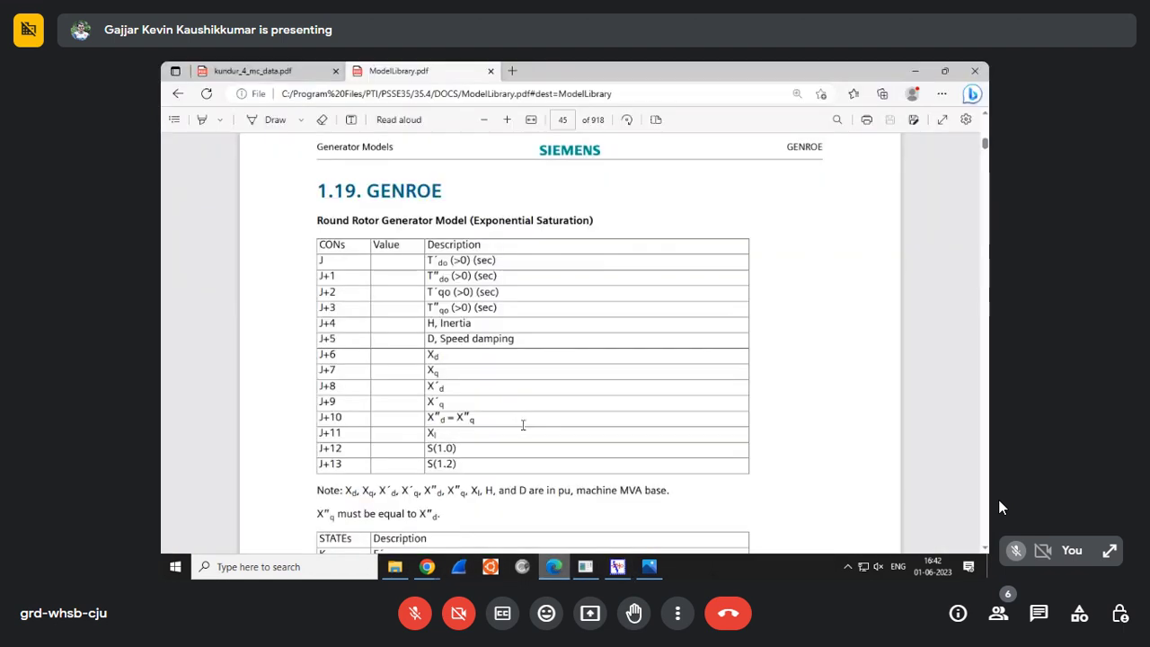
pyautogui.hotkey('ctrl', 'Tab')
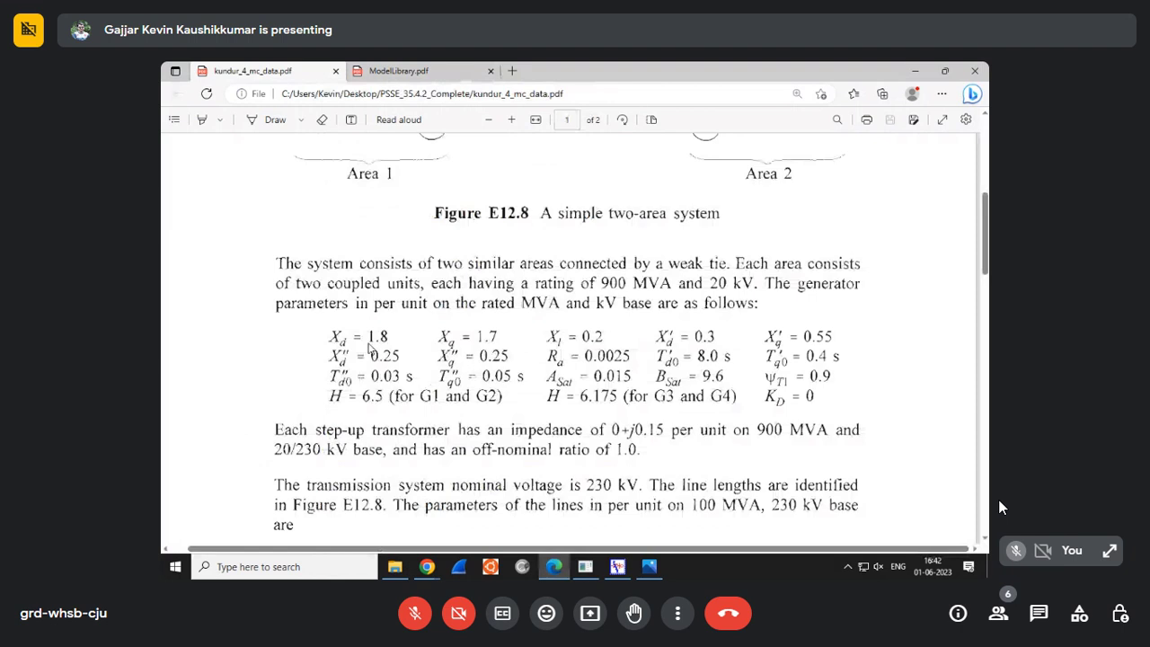
pyautogui.hotkey('alt', 'Tab')
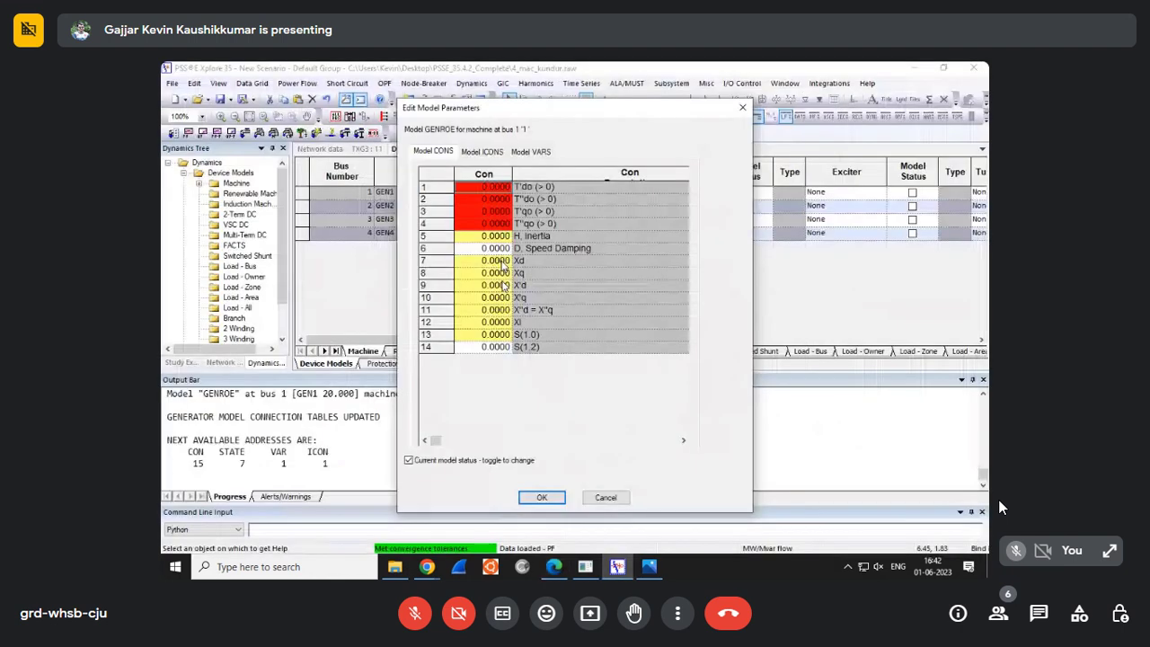
pyautogui.click(500, 261)
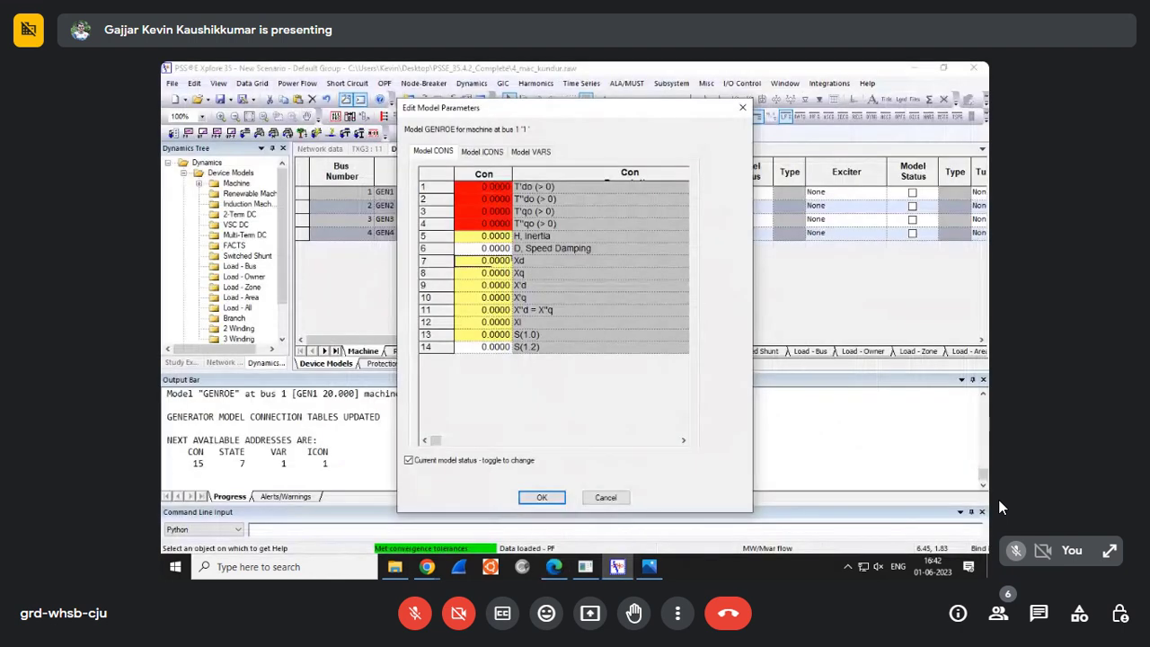
pyautogui.click(505, 262)
pyautogui.hotkey('alt', 'Tab')
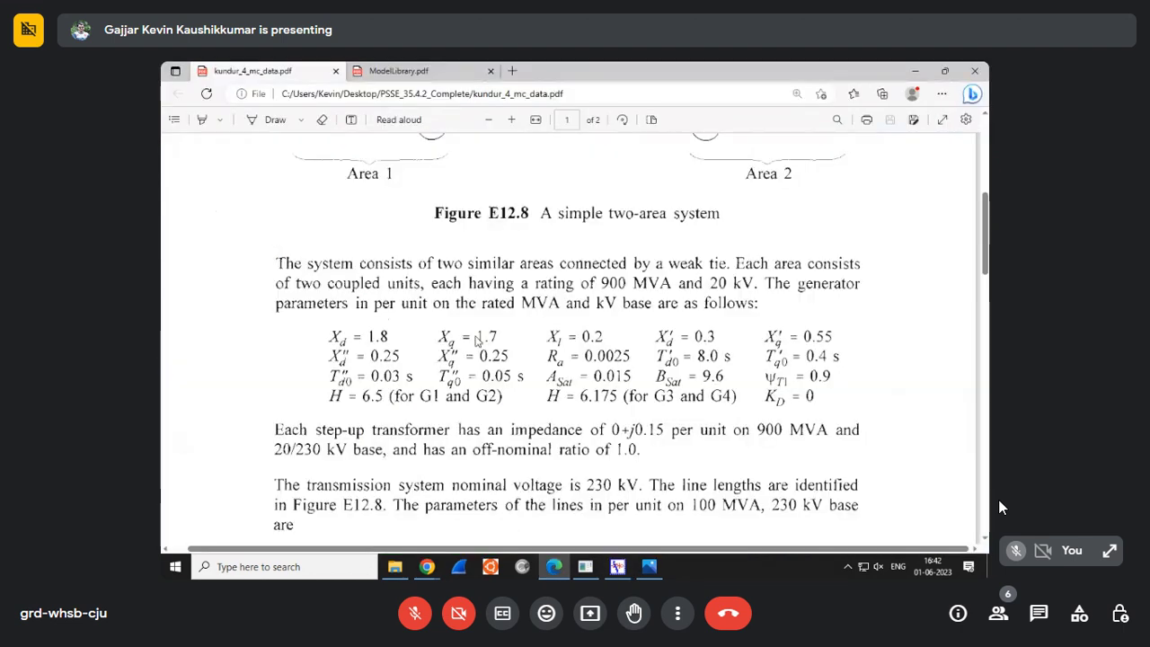
pyautogui.hotkey('alt', 'Tab')
pyautogui.write('1.8')
pyautogui.press('Return')
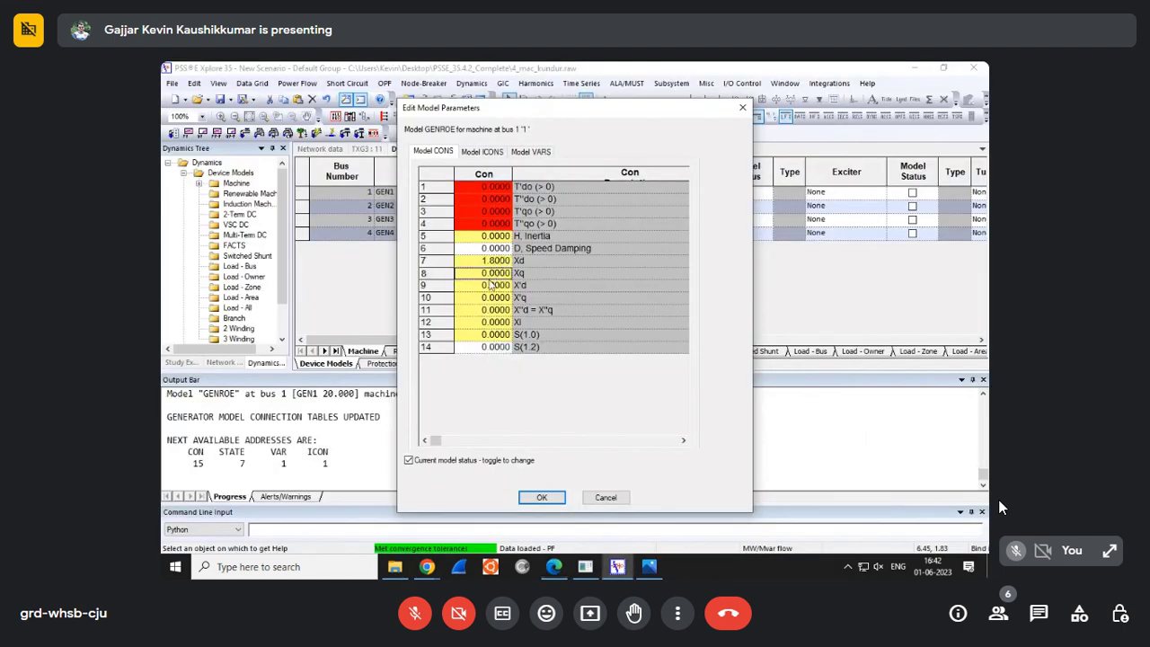
pyautogui.write('1.')
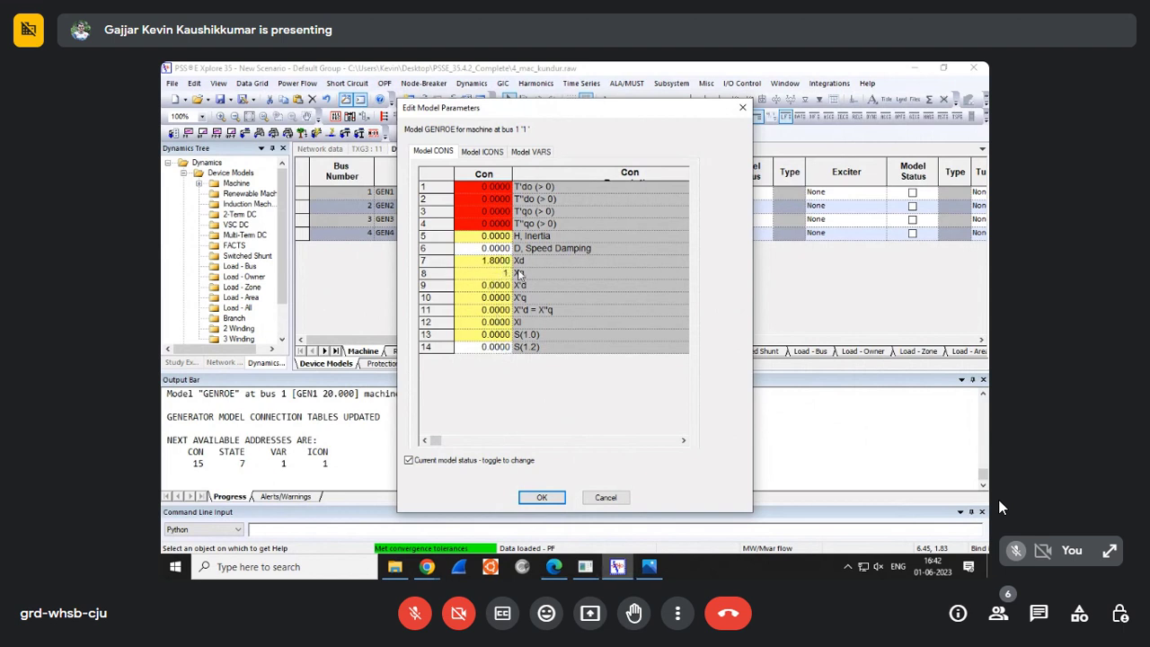
pyautogui.hotkey('alt', 'Tab')
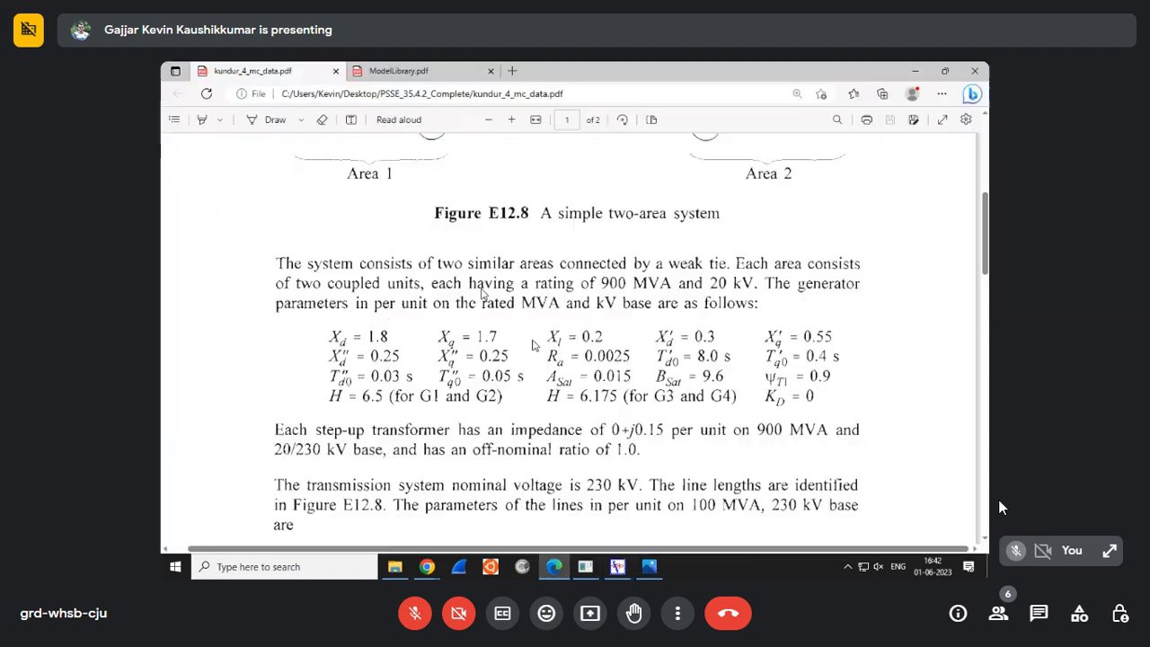
pyautogui.hotkey('alt', 'Tab')
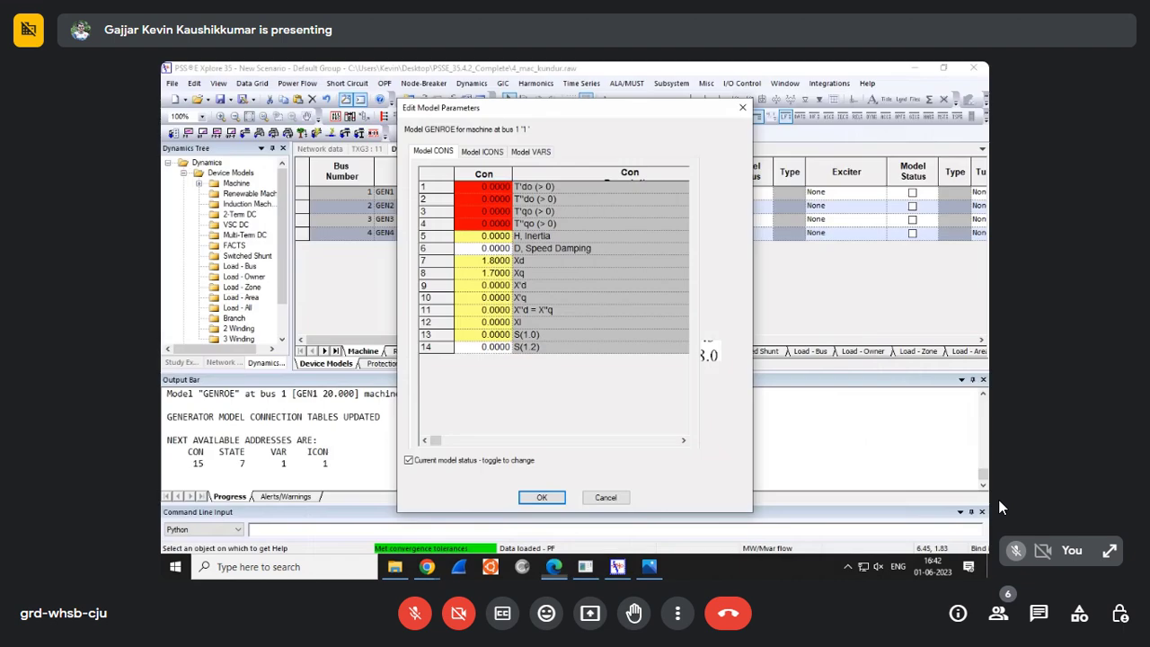
# Step: Set the transient reactances X'd to 0.3 and X'q to 0.55 for the bus 1 machine, checking them against the PDF
pyautogui.click(495, 285)
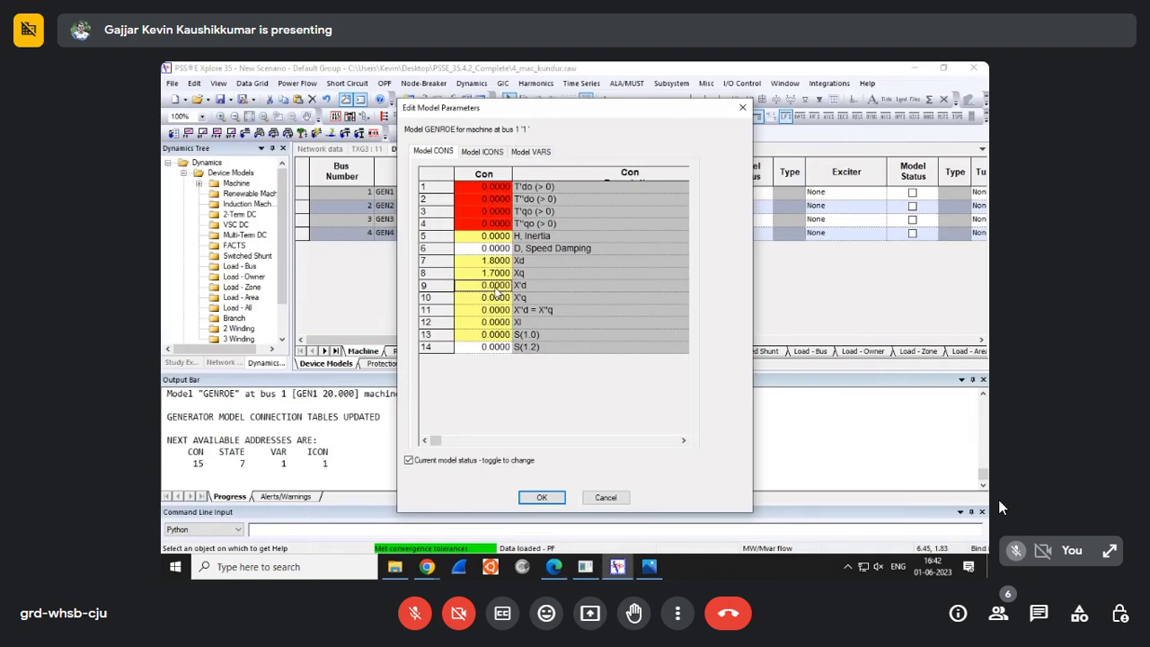
pyautogui.doubleClick(495, 288)
pyautogui.write('0.3')
pyautogui.hotkey('alt', 'Tab')
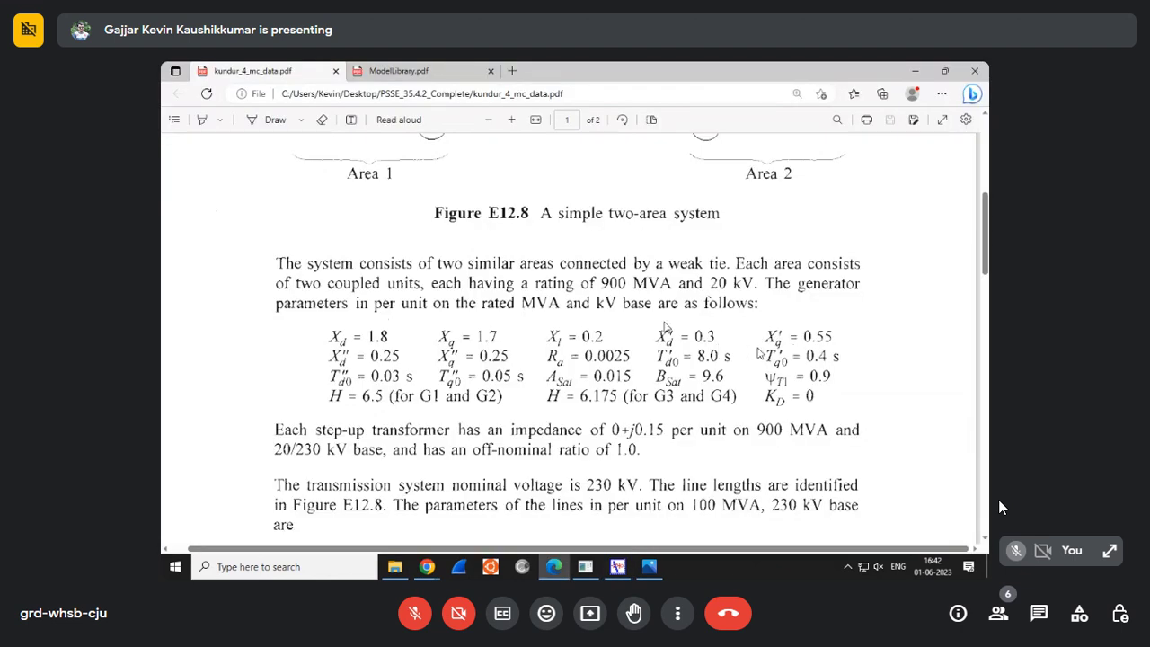
pyautogui.hotkey('alt', 'Tab')
pyautogui.click(496, 297)
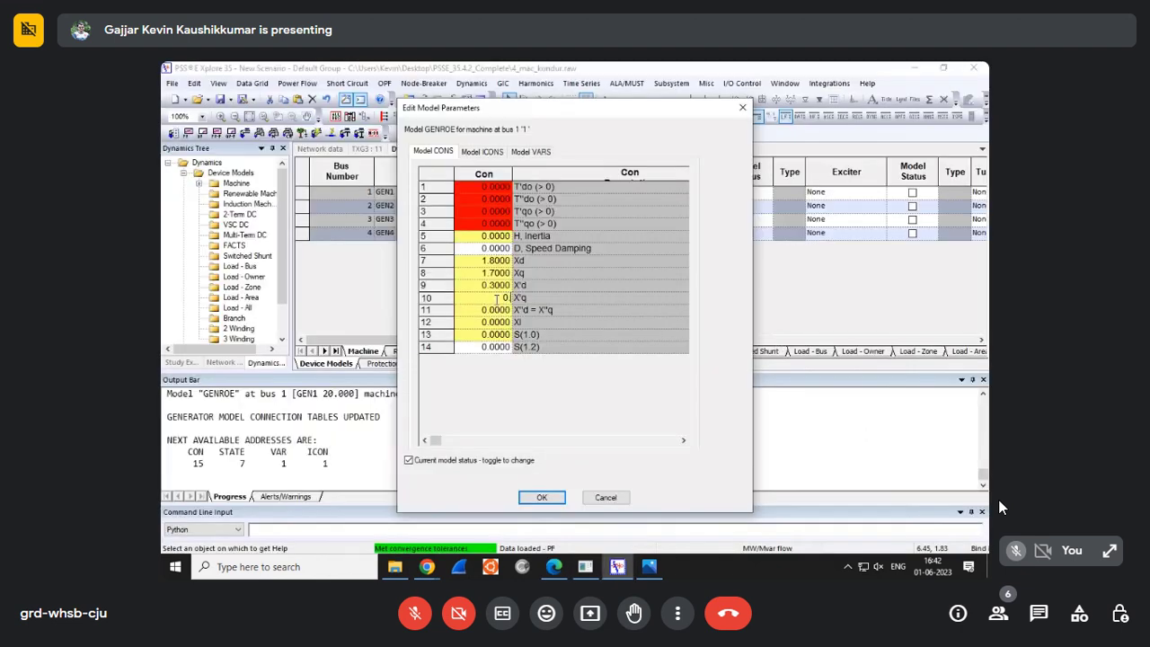
pyautogui.write('.55')
# Step: Set the subtransient reactance X''d = X''q to 0.25 and the leakage reactance Xl to 0.2, checking the PDF data
pyautogui.click(495, 310)
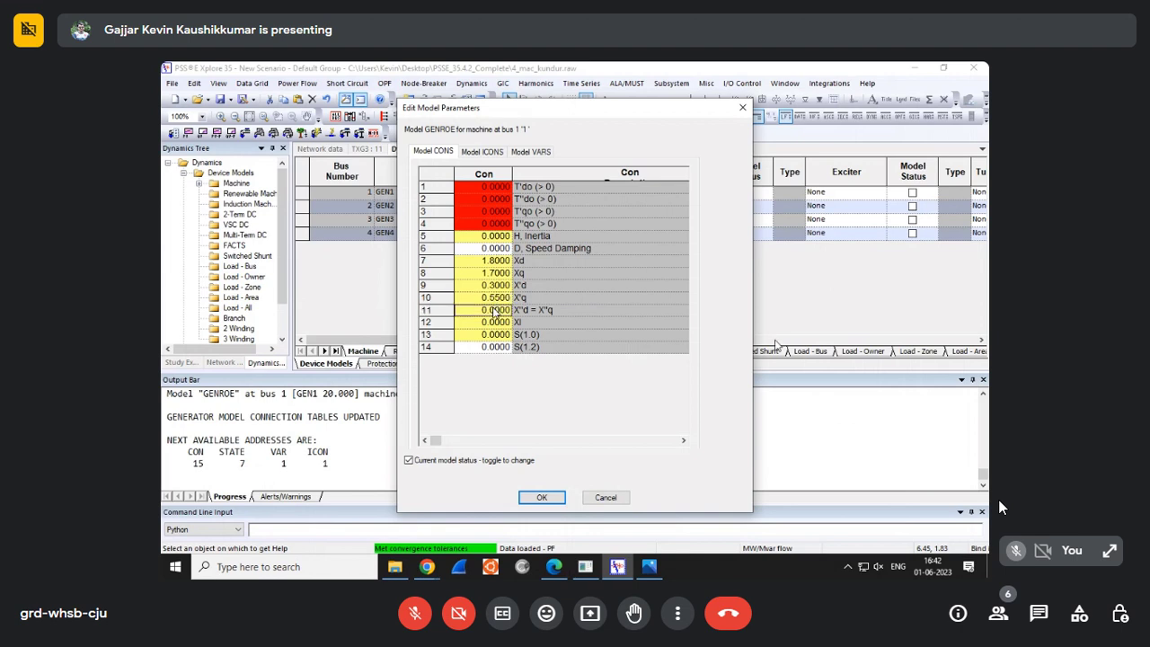
pyautogui.hotkey('alt', 'Tab')
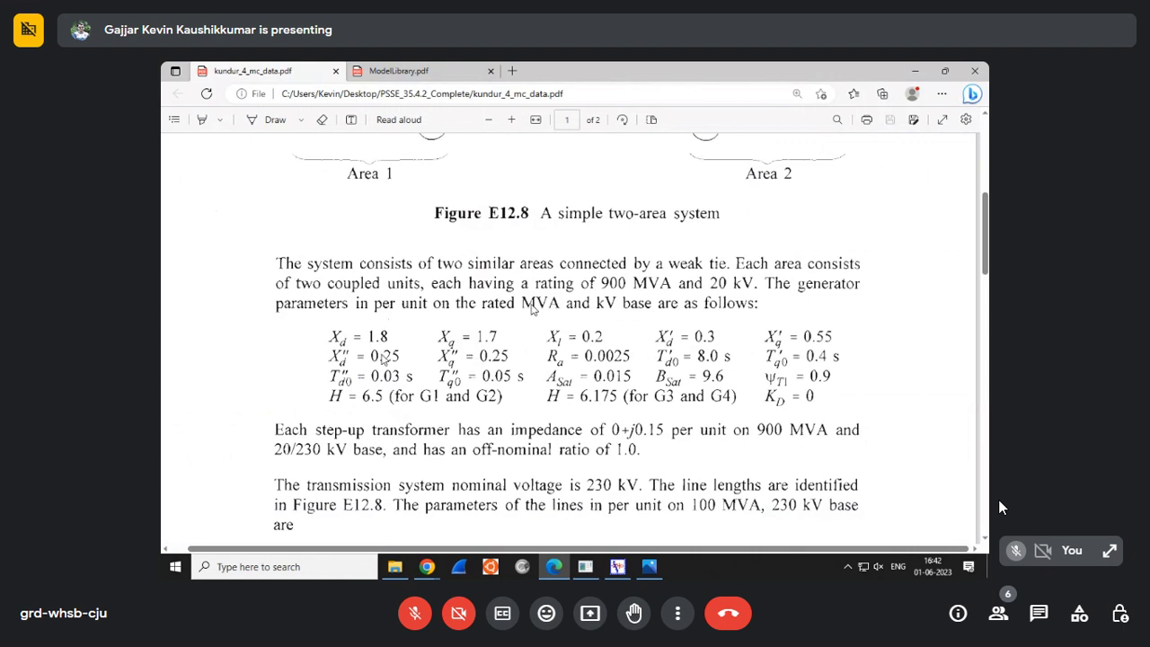
pyautogui.hotkey('alt', 'Tab')
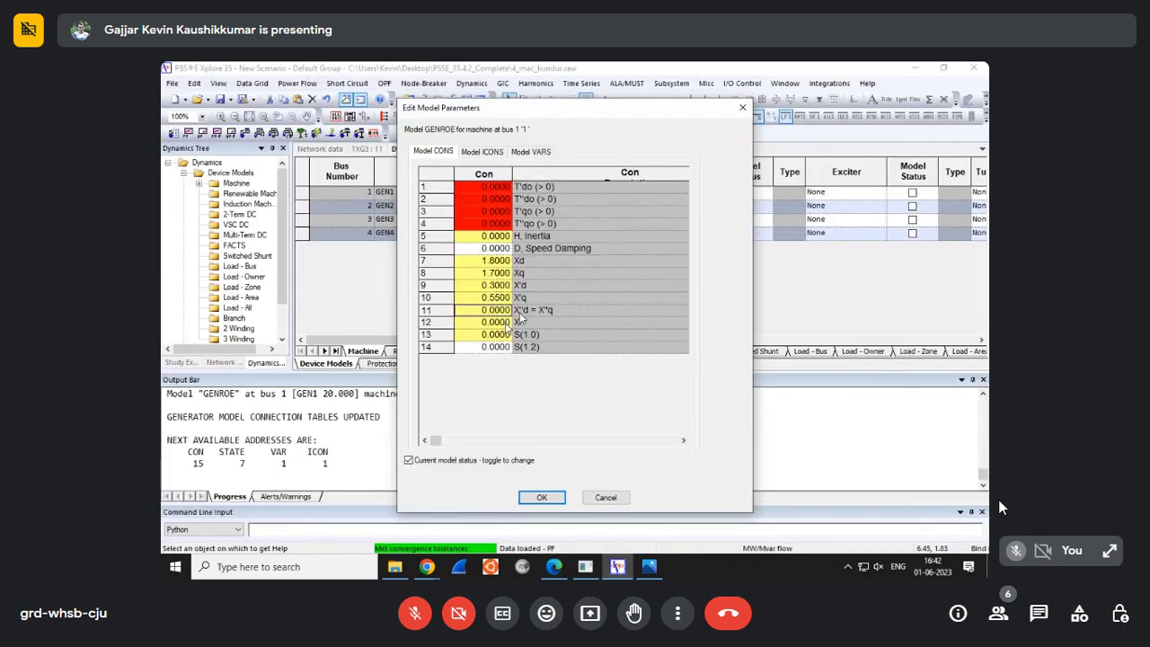
pyautogui.write('0.2')
pyautogui.press('BackSpace')
pyautogui.press('BackSpace')
pyautogui.hotkey('alt', 'Tab')
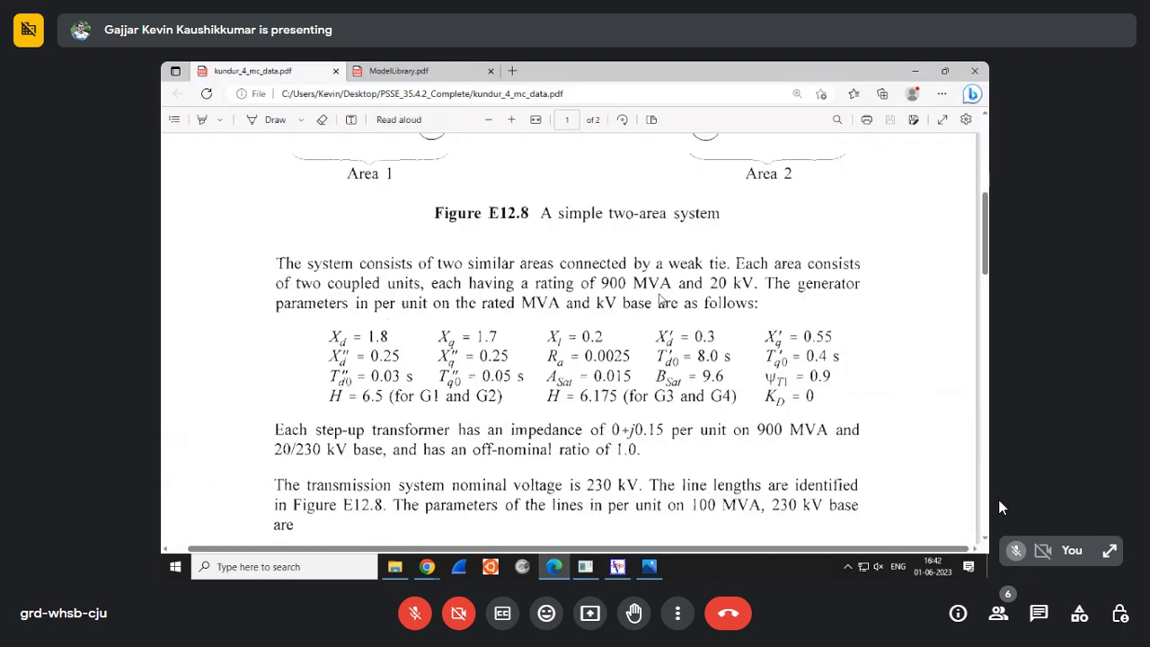
pyautogui.hotkey('alt', 'Tab')
pyautogui.write('25')
pyautogui.click(494, 323)
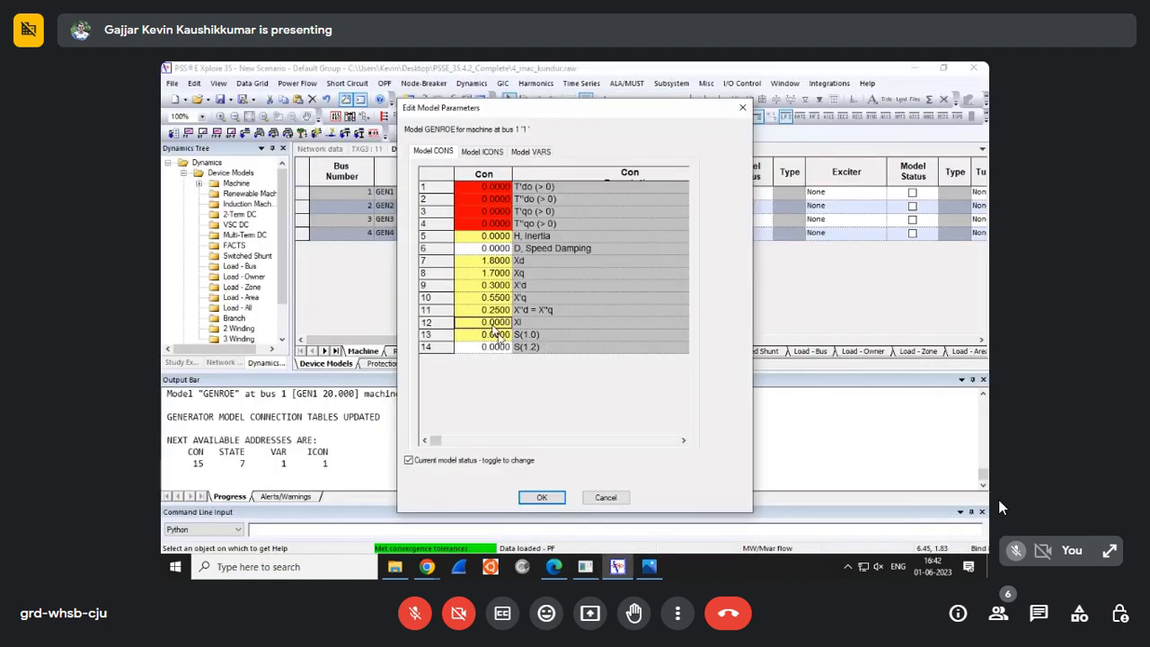
pyautogui.write('0.2')
pyautogui.click(498, 334)
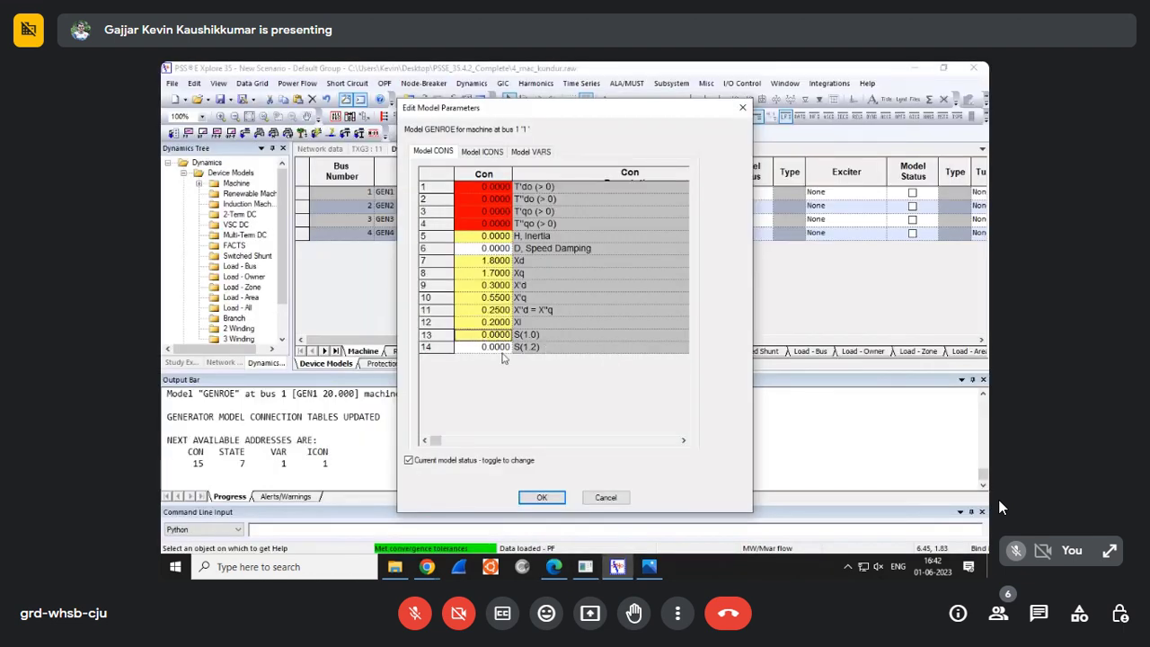
# Step: Set the d-axis open-circuit time constants T'do to 8.0 and T''do to 0.03 from the PDF data
pyautogui.click(492, 190)
pyautogui.hotkey('alt', 'Tab')
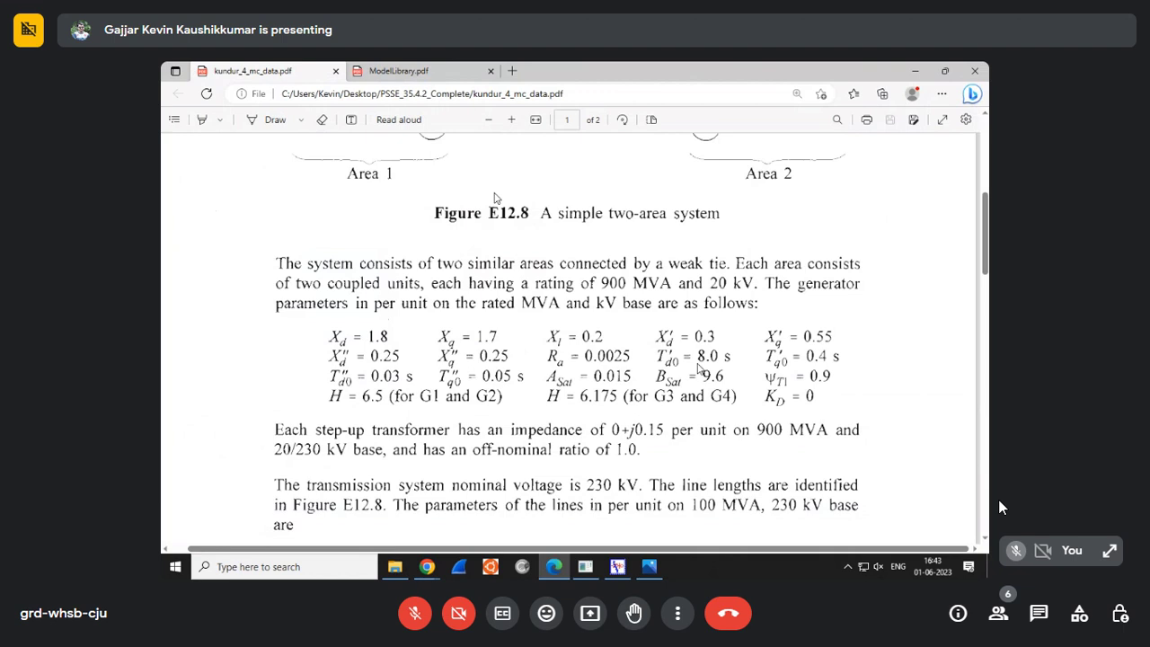
pyautogui.hotkey('alt', 'Tab')
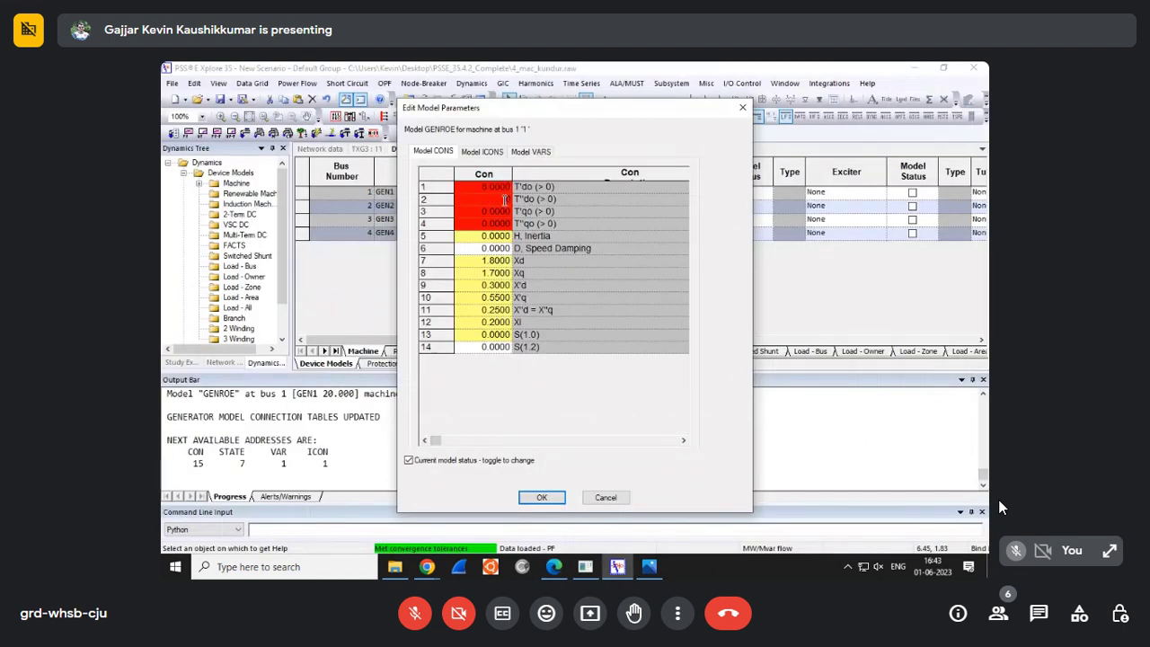
pyautogui.hotkey('alt', 'Tab')
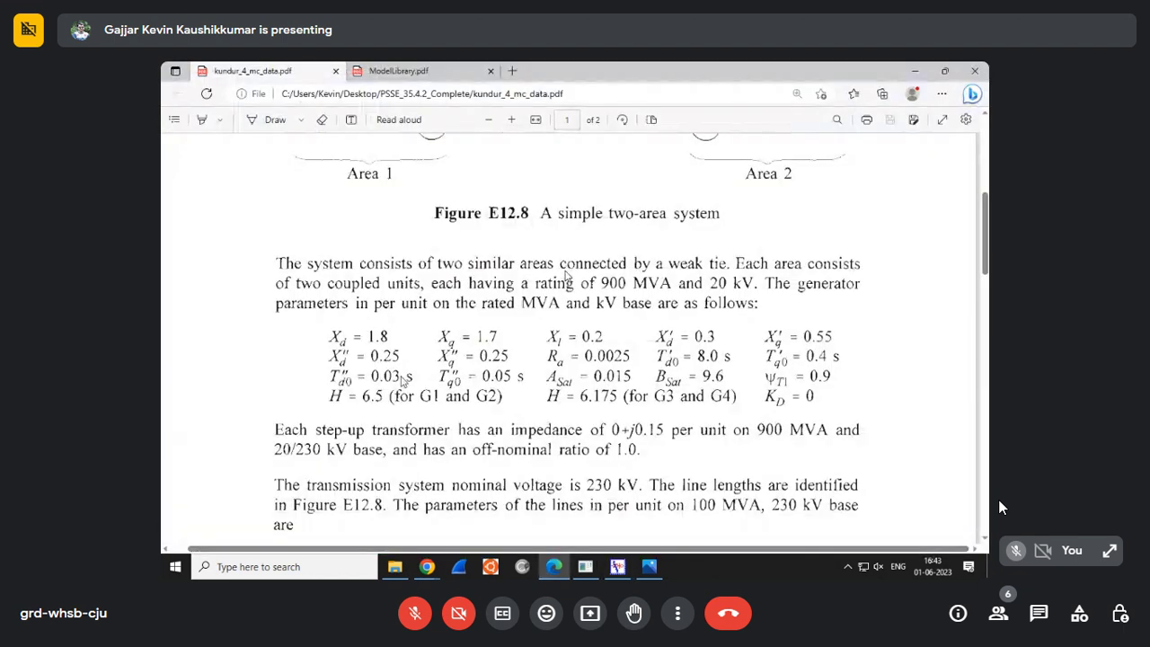
pyautogui.hotkey('alt', 'Tab')
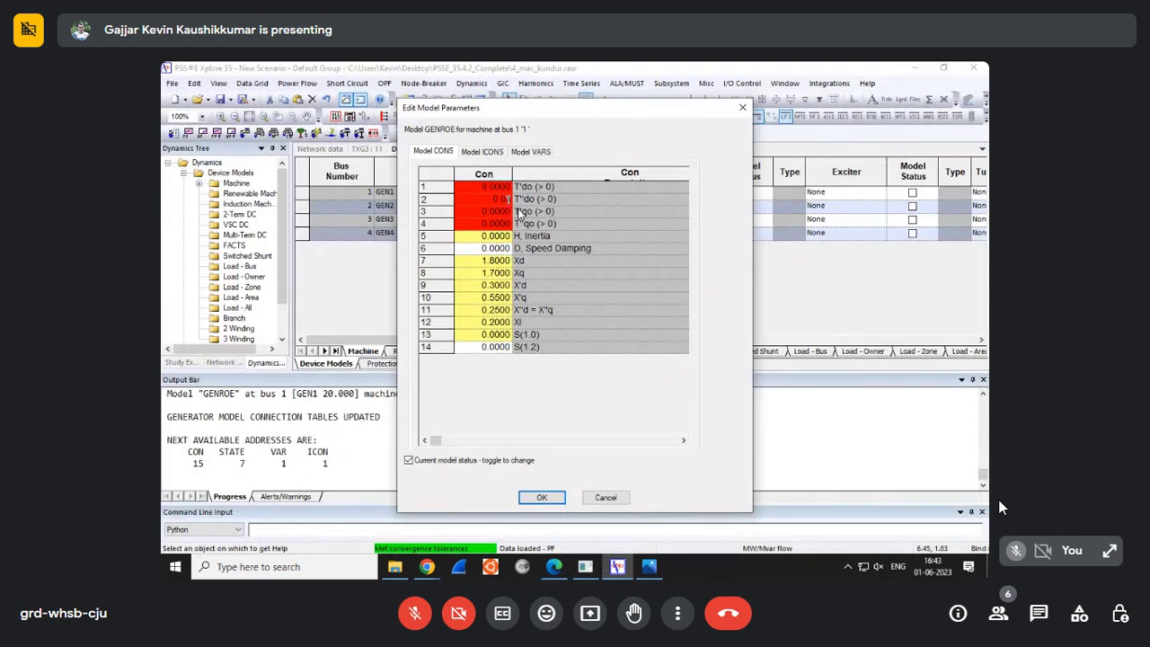
# Step: Set the q-axis time constants T'qo to 0.4 and T''qo to 0.05 from the PDF, and apply the bus 1 GENROE parameters
pyautogui.hotkey('alt', 'Tab')
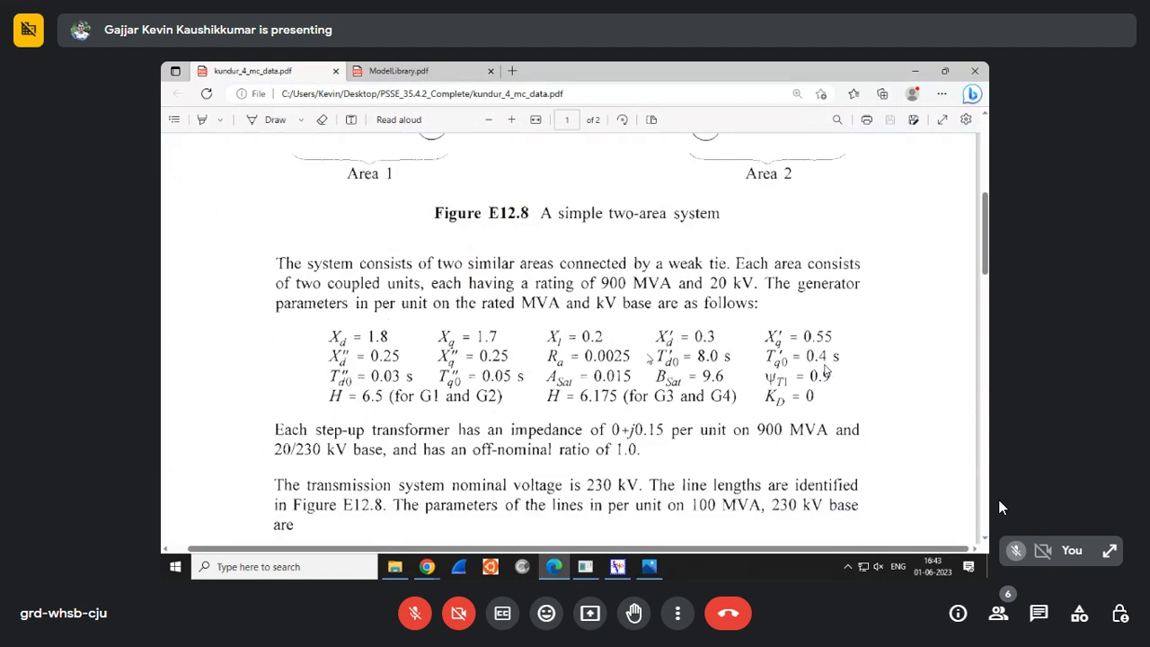
pyautogui.hotkey('alt', 'Tab')
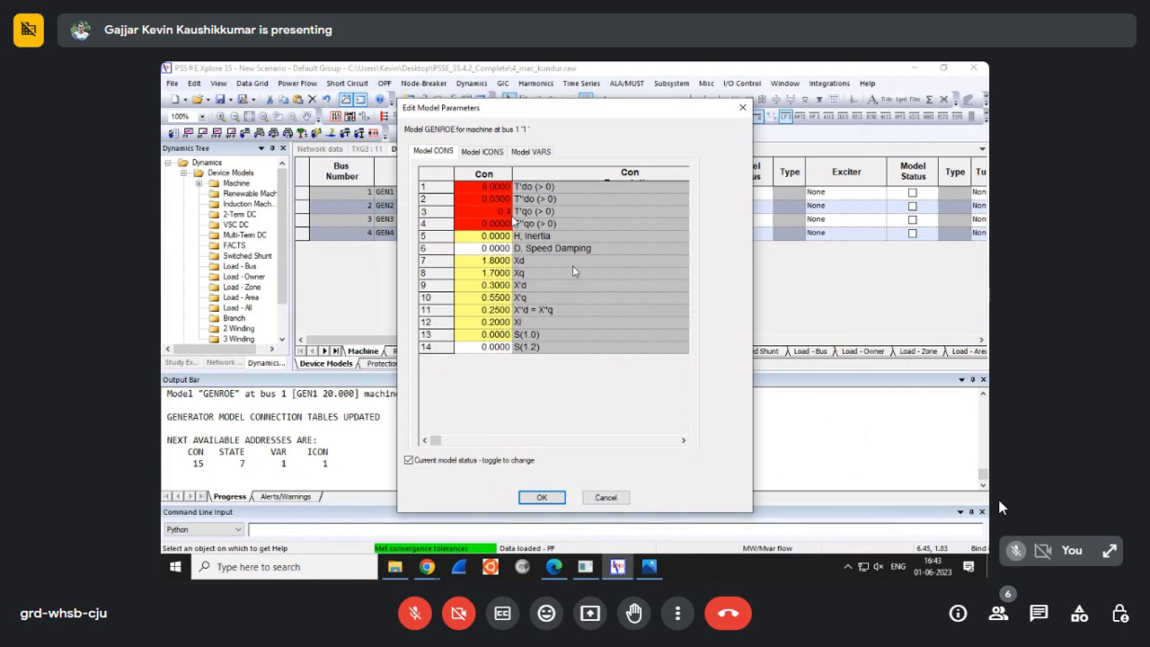
pyautogui.hotkey('alt', 'Tab')
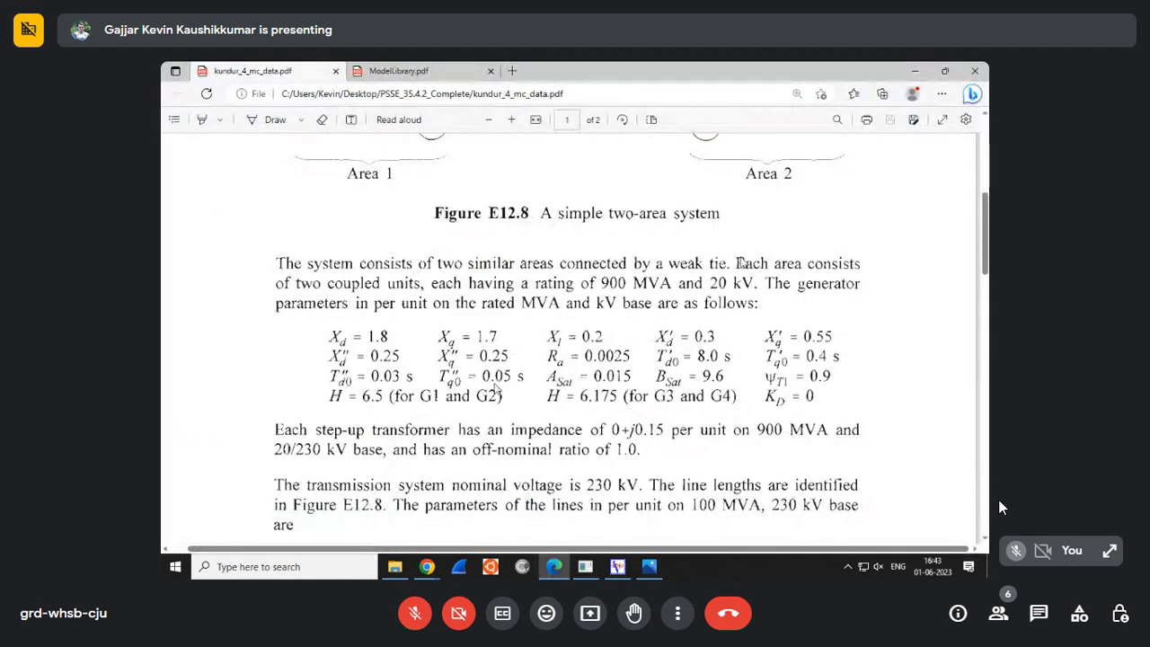
pyautogui.hotkey('alt', 'Tab')
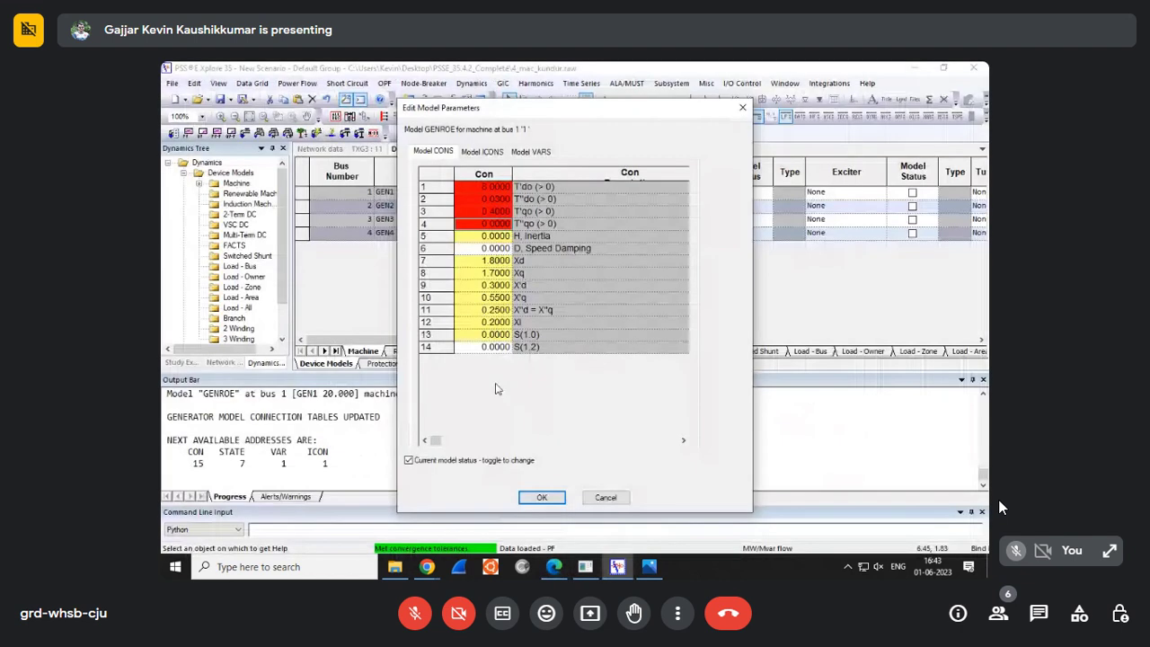
pyautogui.click(543, 499)
pyautogui.click(674, 342)
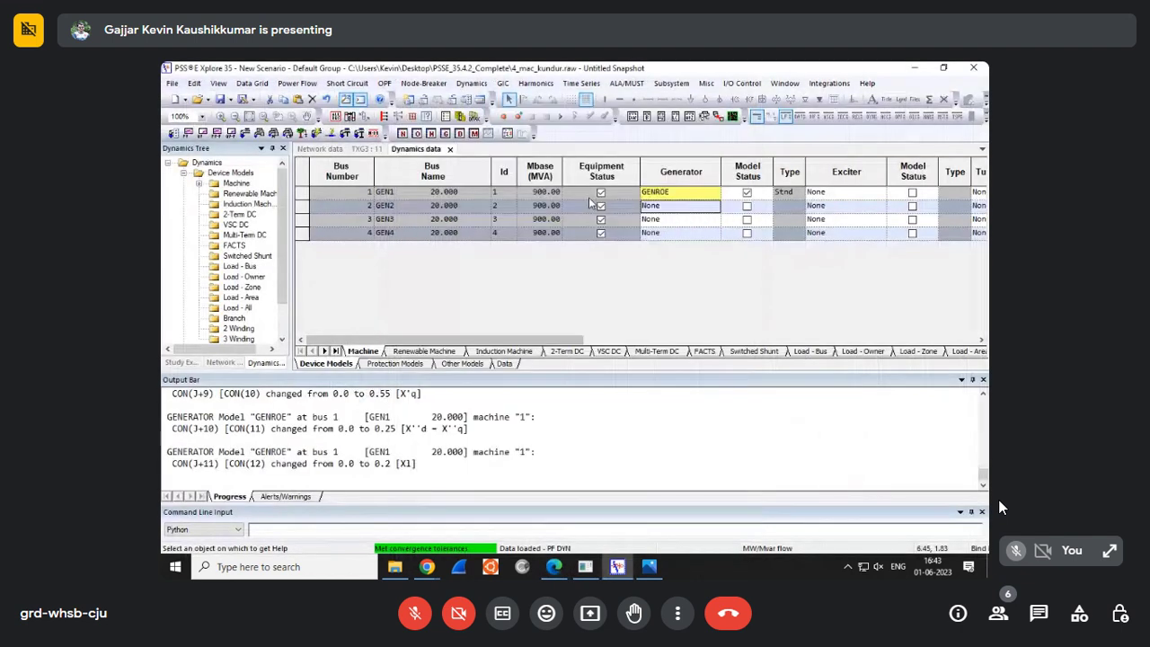
# Step: Reopen the bus 1 GENROE parameters, set the inertia H to the PDF's G1 value of 6.5, and apply the change
pyautogui.doubleClick(670, 193)
pyautogui.doubleClick(479, 225)
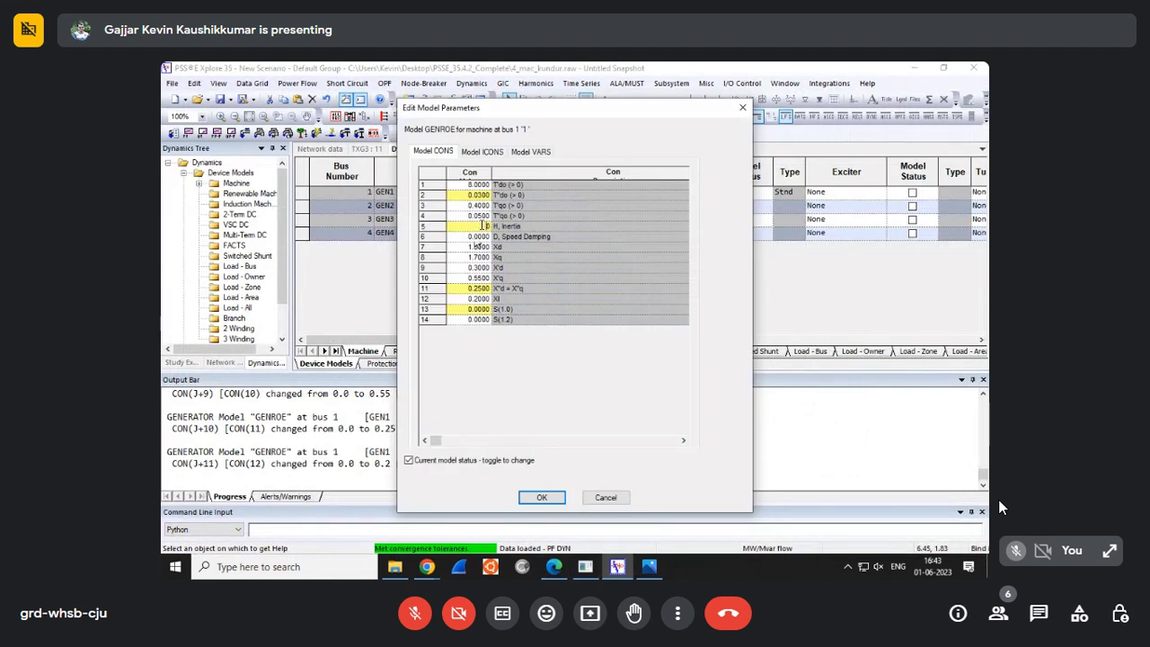
pyautogui.hotkey('alt', 'Tab')
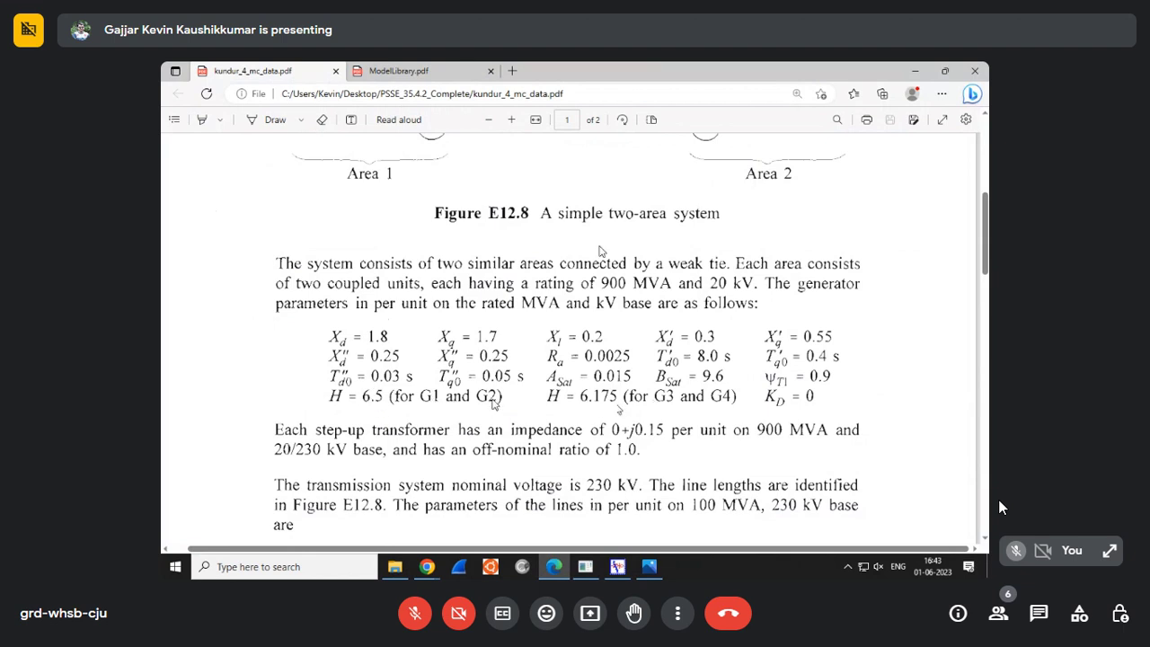
pyautogui.scroll(3, 315, 235)
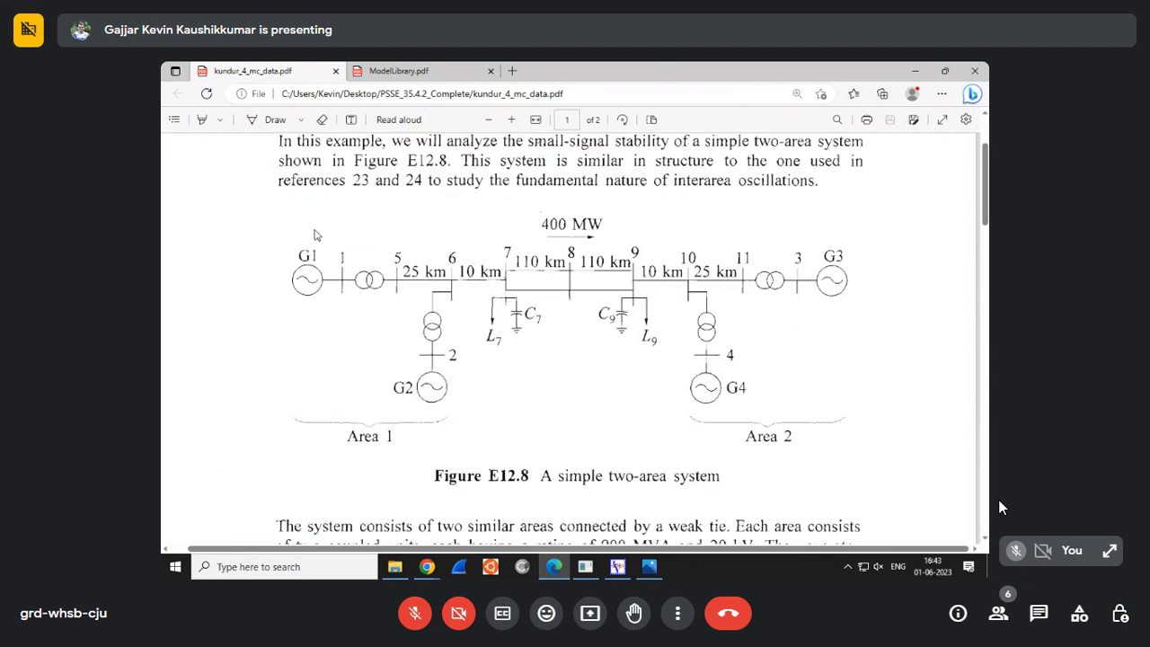
pyautogui.scroll(-2, 314, 235)
pyautogui.scroll(-1, 322, 217)
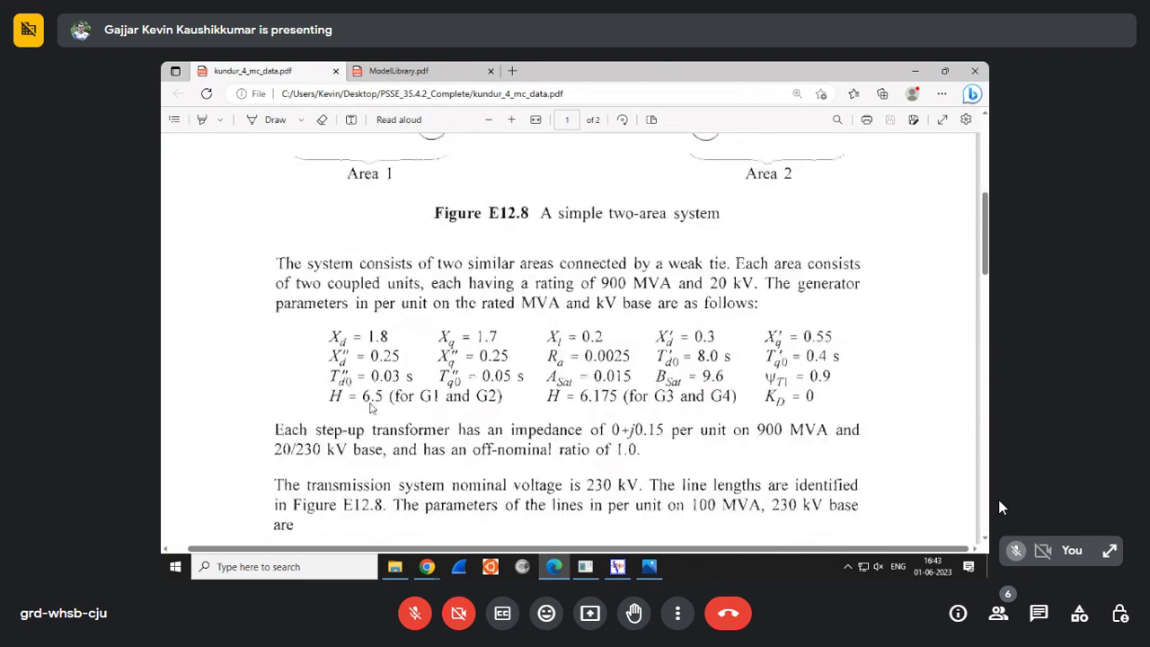
pyautogui.hotkey('alt', 'Tab')
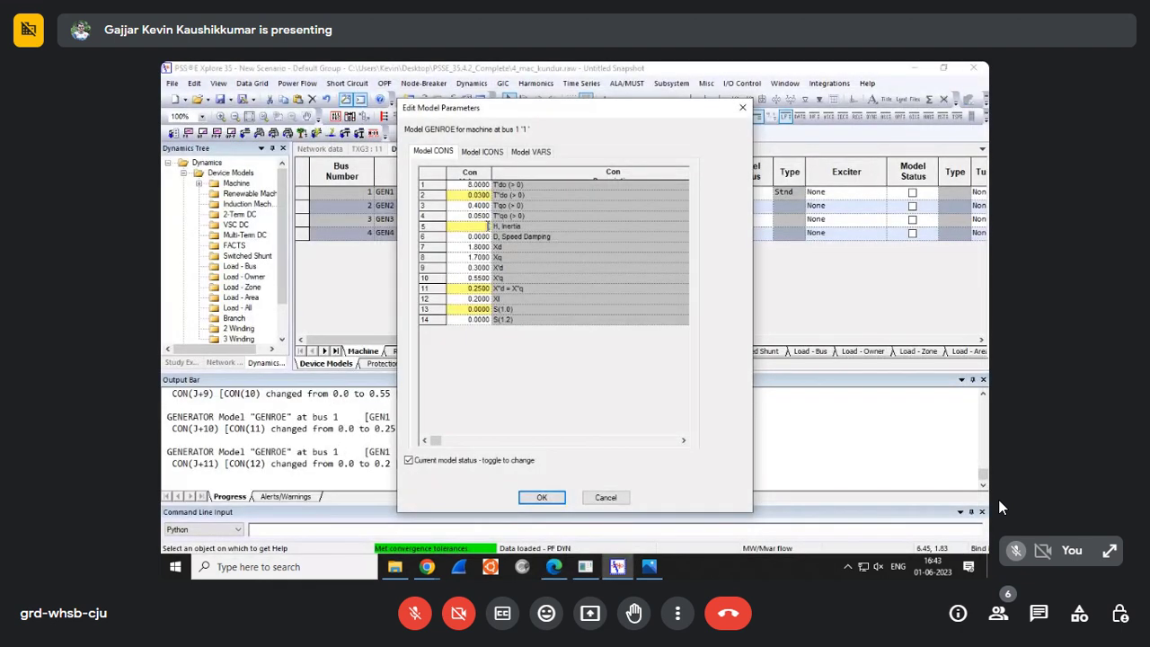
pyautogui.write('6.5')
pyautogui.press('Return')
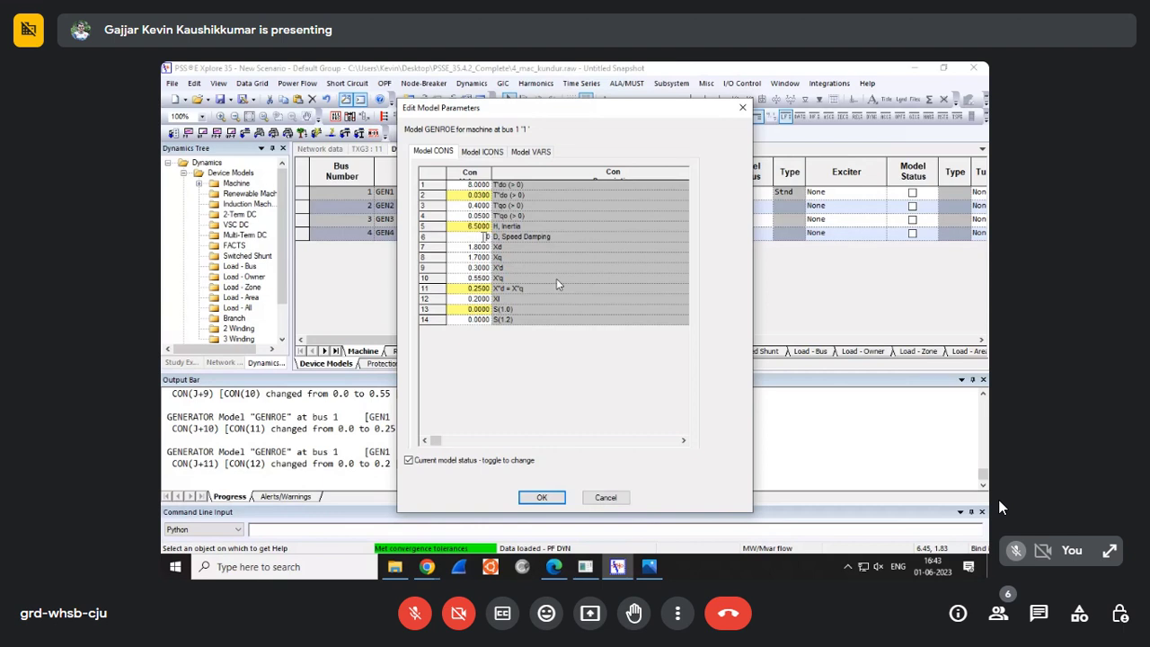
pyautogui.click(545, 498)
pyautogui.click(670, 342)
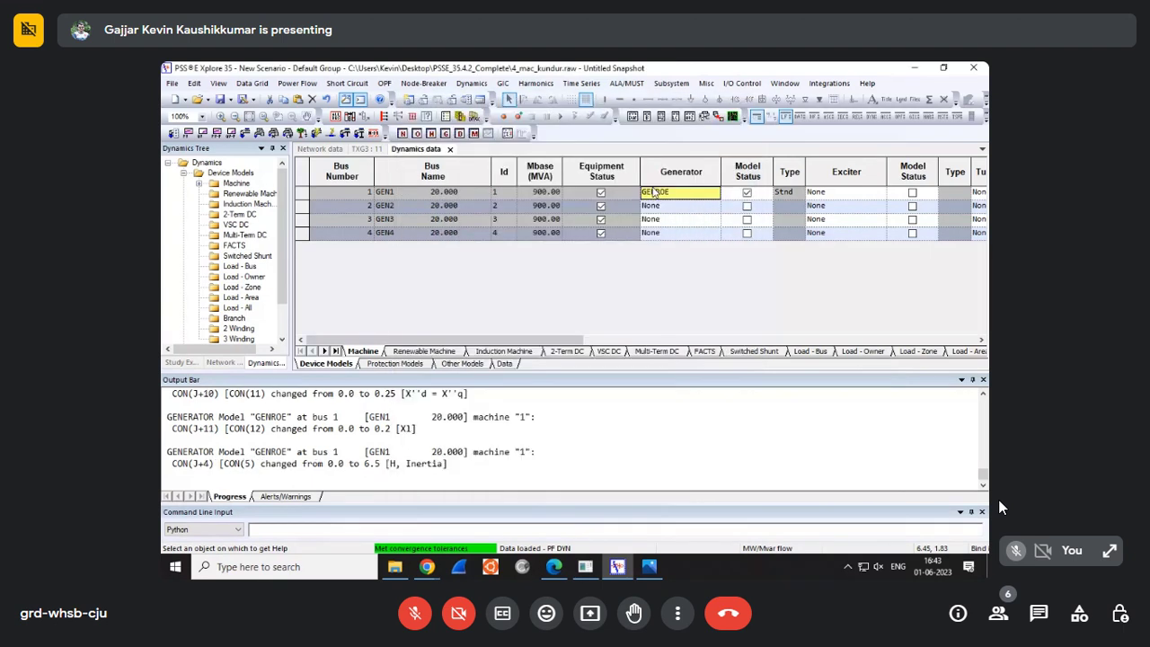
# Step: Reopen the bus 1 GENROE parameters, then look up the saturation constants in the Kundur data PDF and the formulas in saturation_factor.JPG
pyautogui.doubleClick(655, 185)
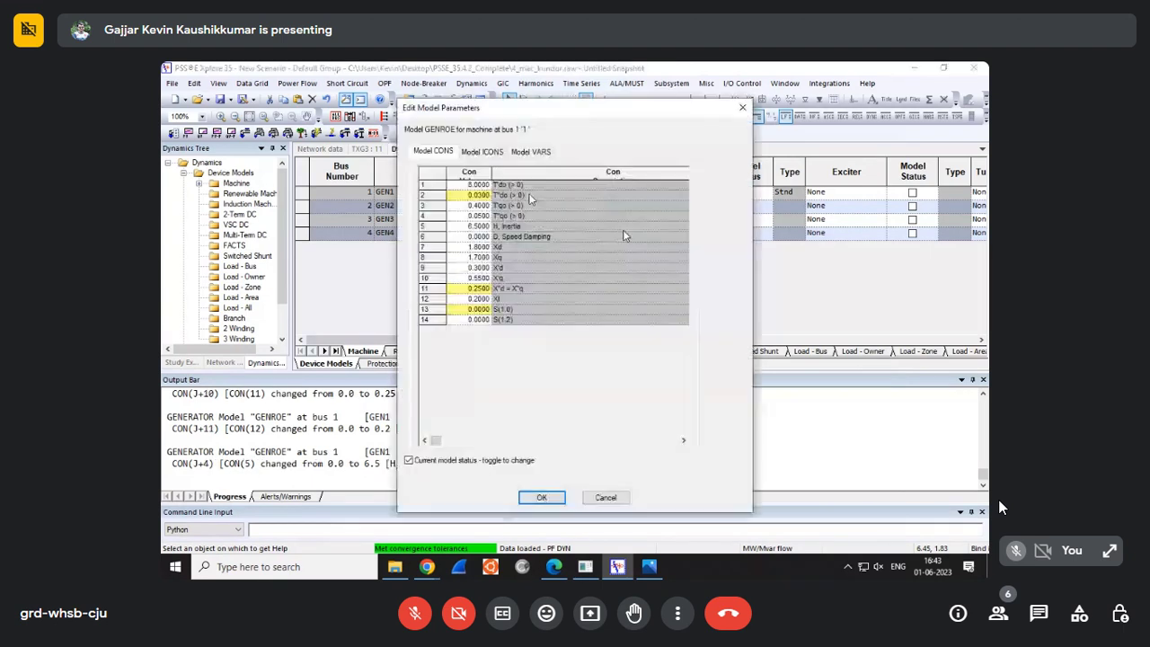
pyautogui.click(509, 310)
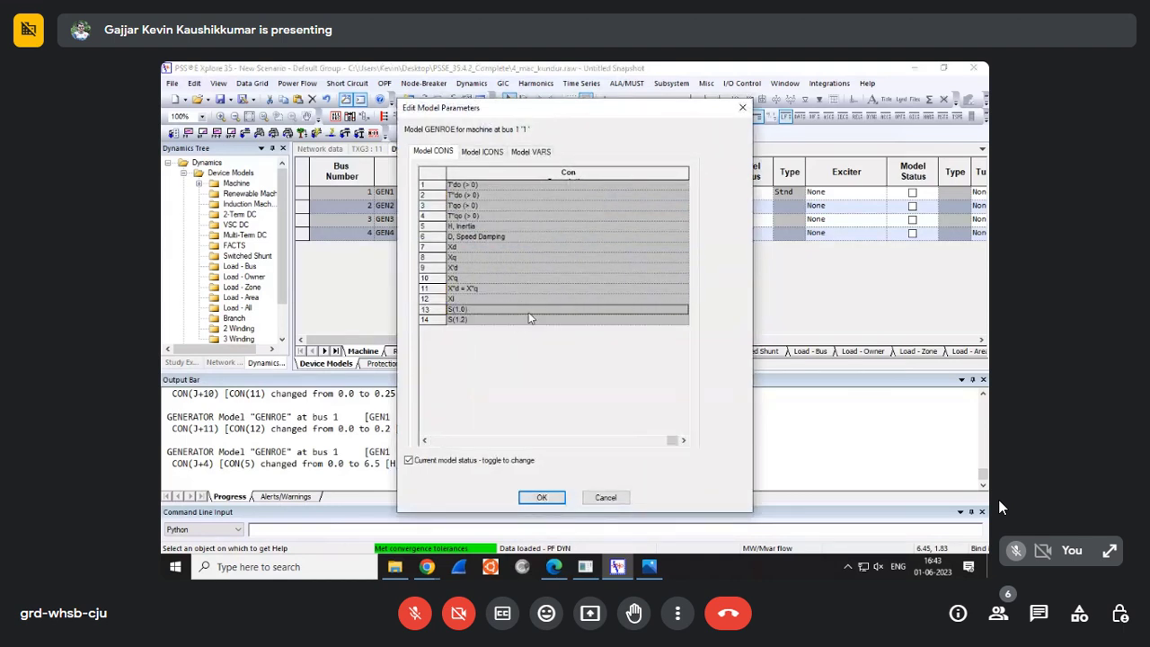
pyautogui.click(440, 440)
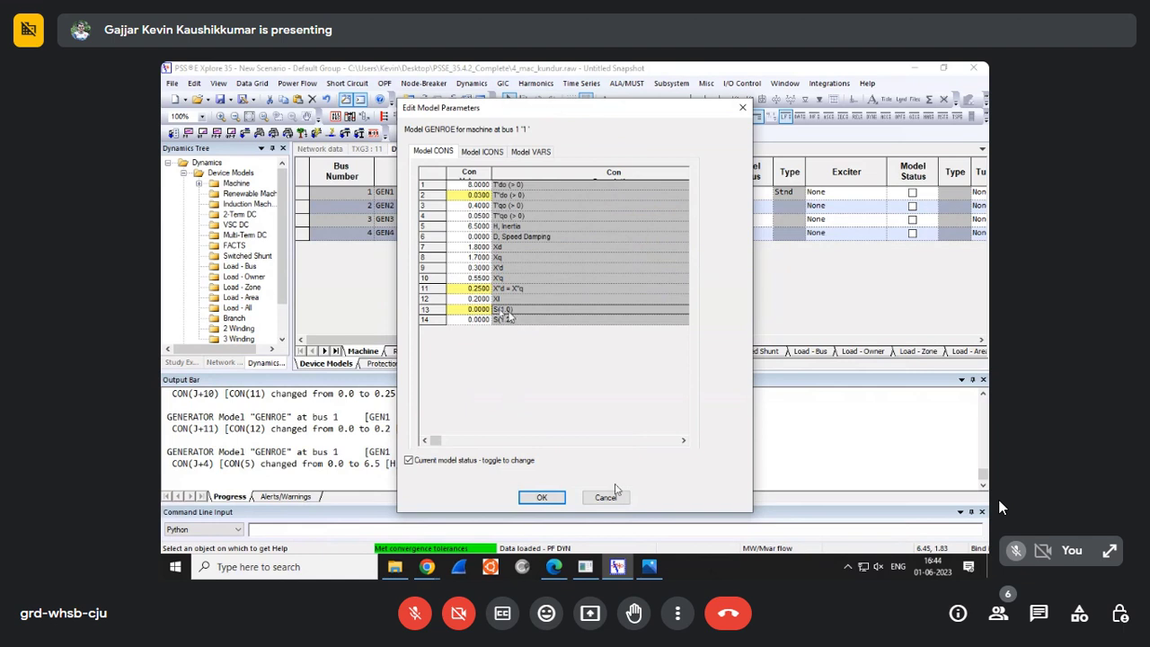
pyautogui.click(554, 566)
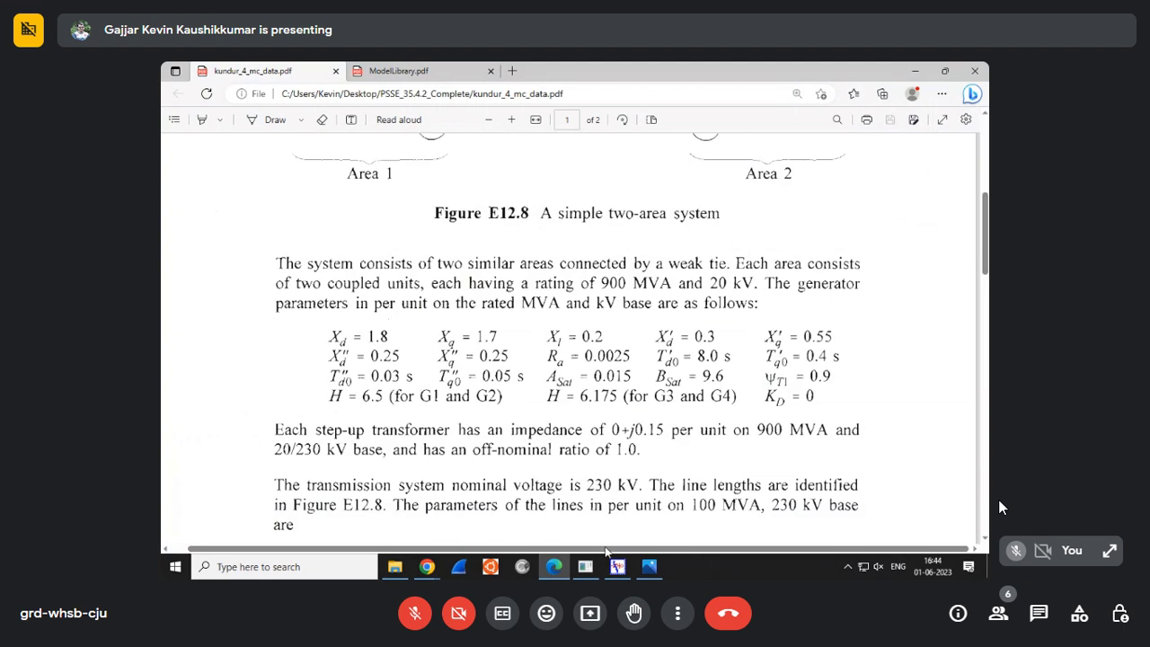
pyautogui.click(649, 567)
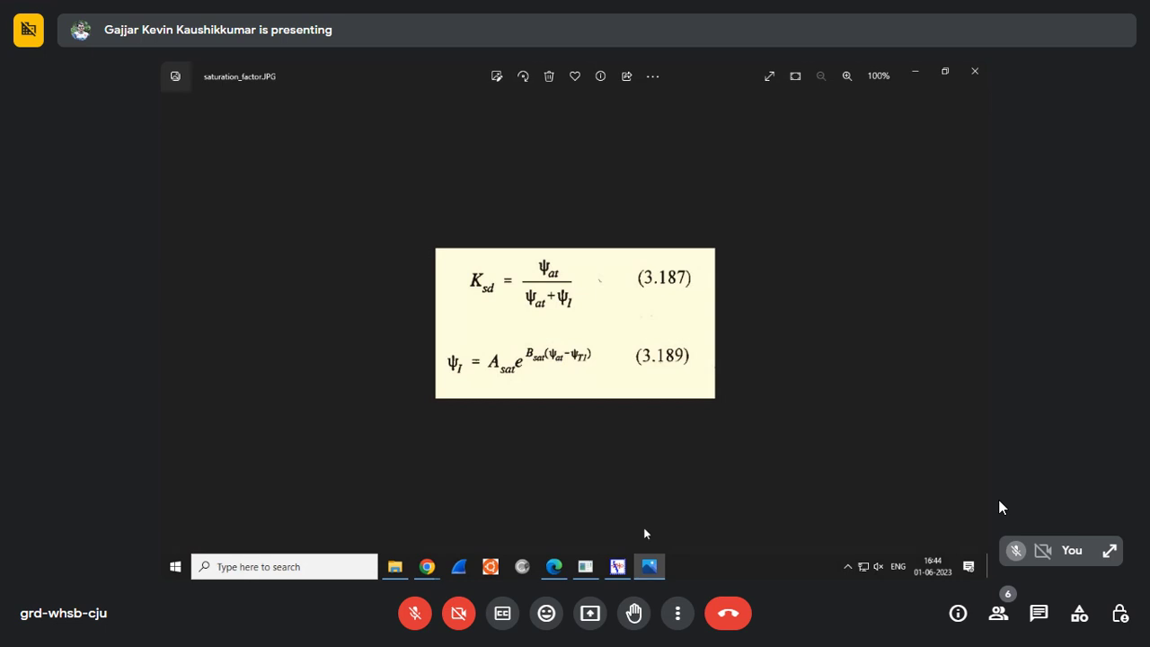
pyautogui.click(649, 566)
# Step: Switch to Octave, narrow its window and place it so the PDF's saturation constants stay readable beside it
pyautogui.click(585, 566)
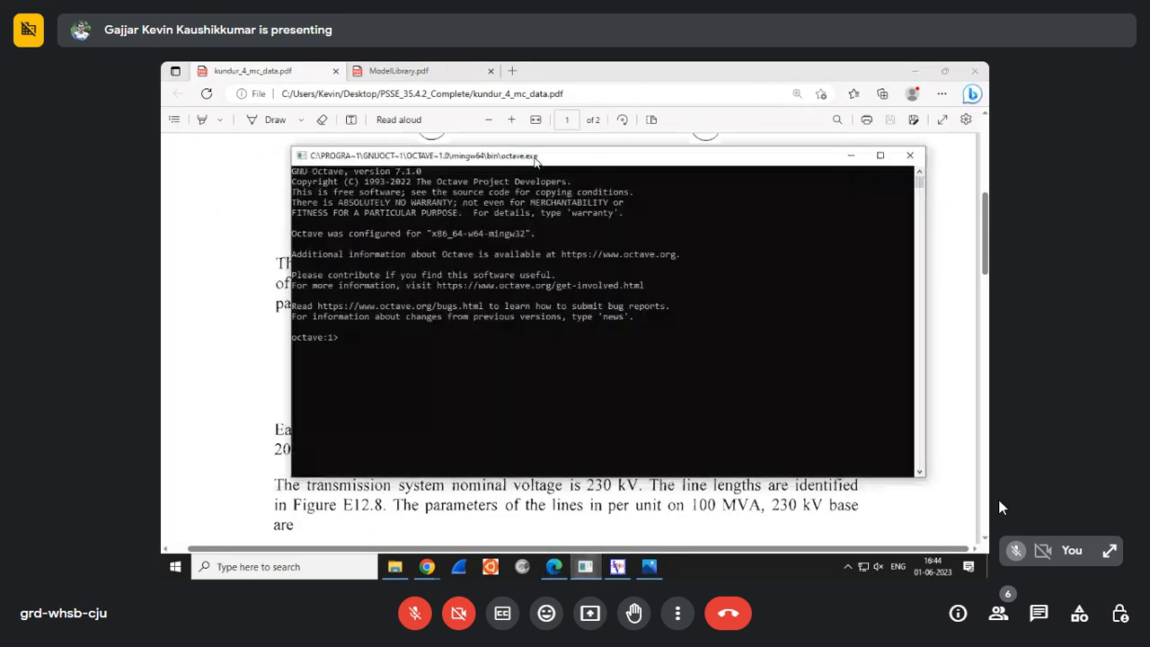
pyautogui.moveTo(505, 175); pyautogui.dragTo(639, 153)
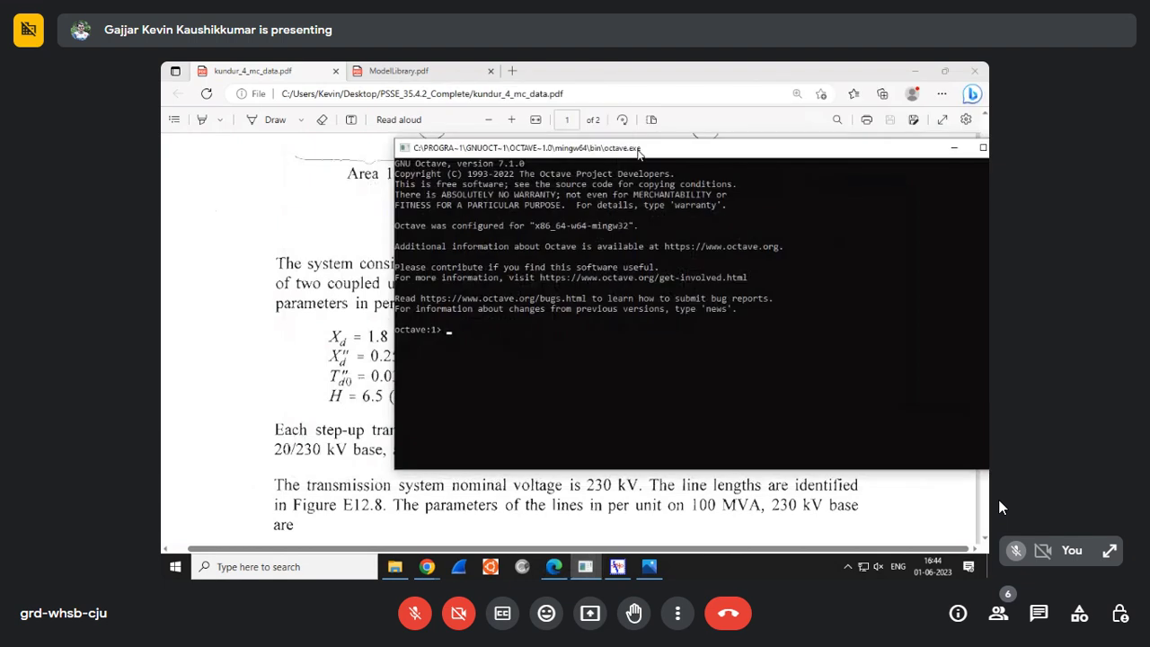
pyautogui.moveTo(639, 153); pyautogui.dragTo(495, 174)
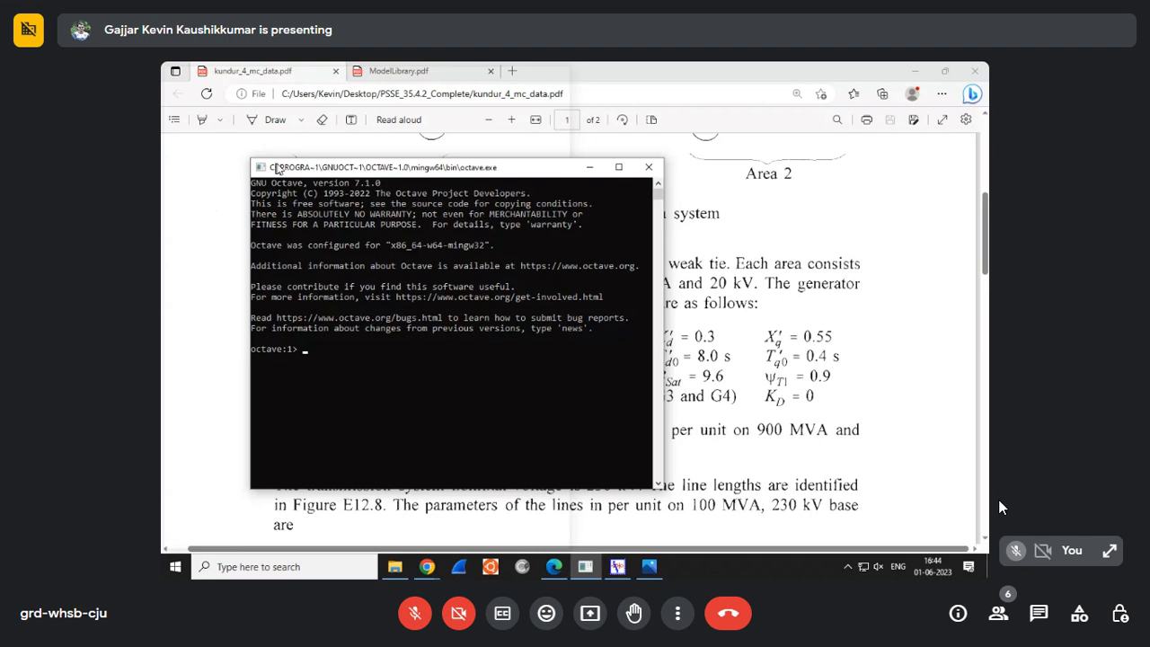
pyautogui.moveTo(664, 271); pyautogui.dragTo(507, 271)
pyautogui.moveTo(378, 162); pyautogui.dragTo(338, 156)
pyautogui.click(311, 382)
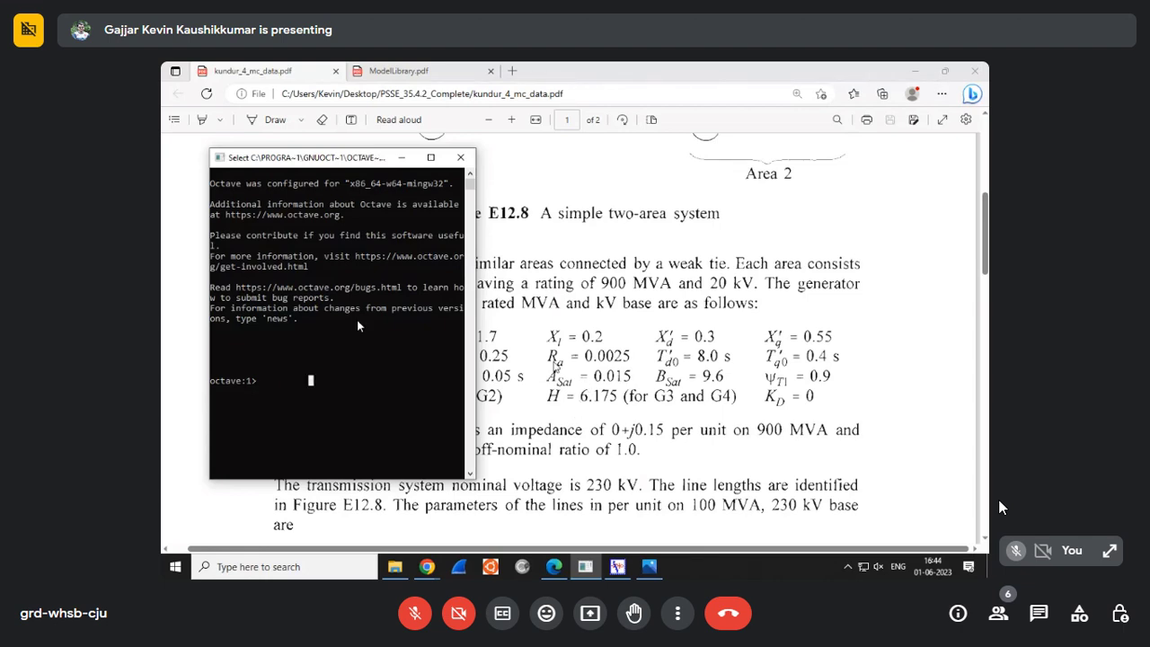
# Step: Define the saturation constants A = 0.015 and B = 9.6 in Octave from the PDF data
pyautogui.click(264, 381)
pyautogui.write('ave:1> A =')
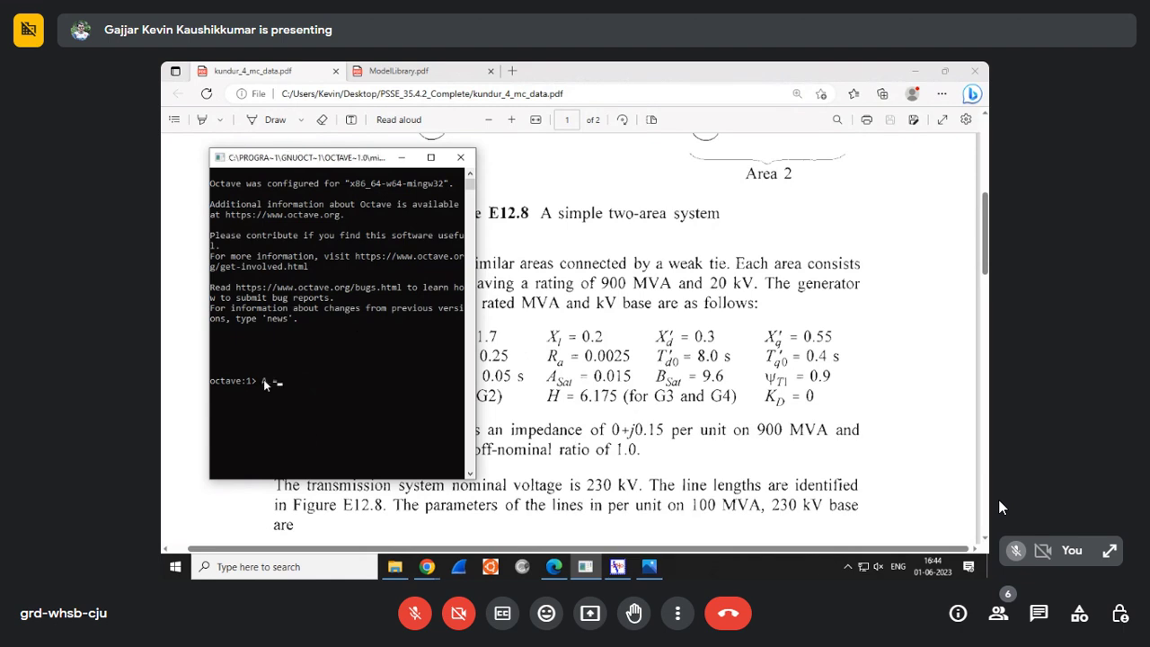
pyautogui.write(' 0.015')
pyautogui.press('Return')
pyautogui.write('B = 9.6')
pyautogui.press('Return')
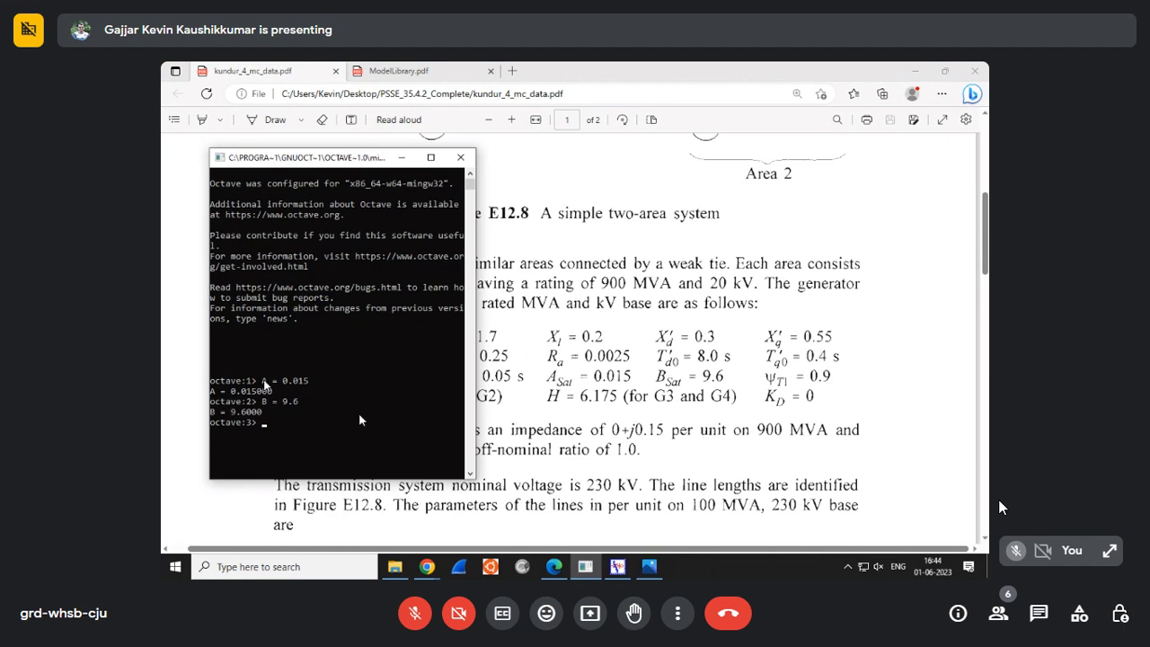
pyautogui.hotkey('alt', 'Tab')
pyautogui.hotkey('alt', 'Tab')
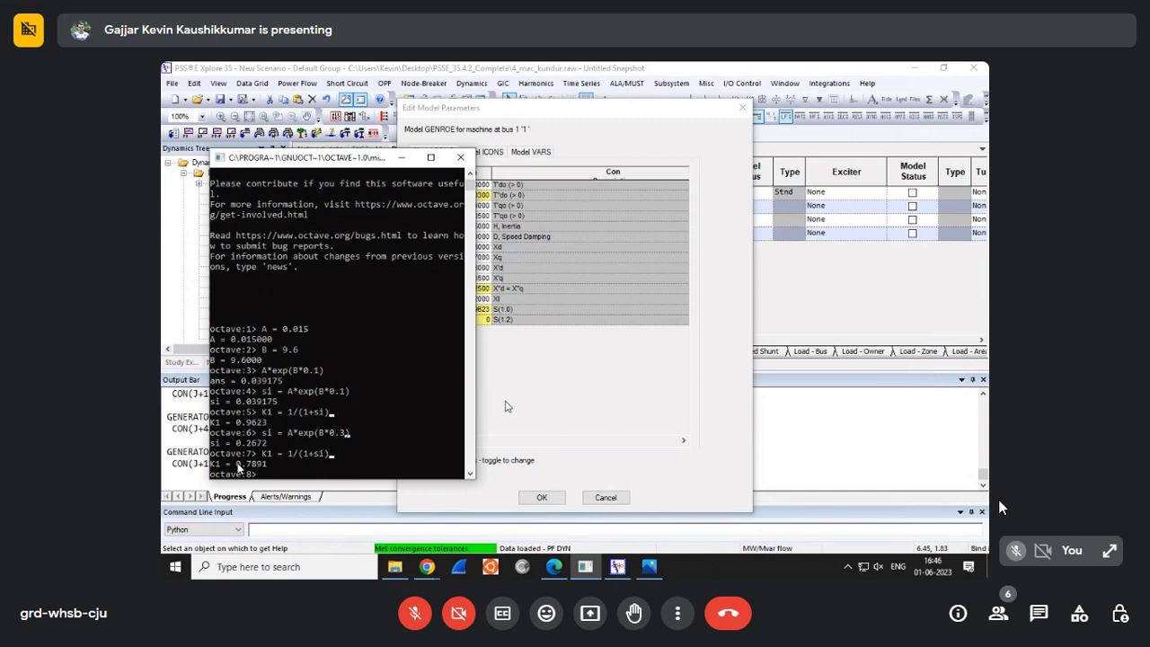
# Step: Enter Octave's K1 result, 0.7891, as the saturation factor S(1.2) and apply the bus 1 GENROE parameters
pyautogui.moveTo(236, 463); pyautogui.dragTo(268, 464)
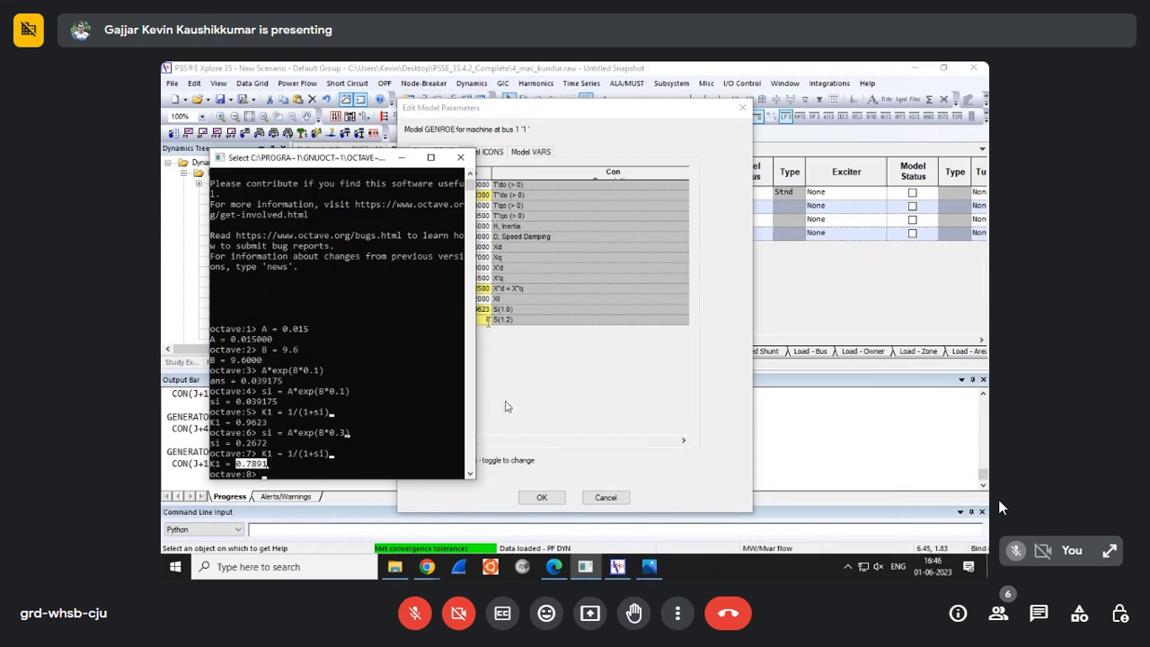
pyautogui.click(487, 321)
pyautogui.write('0.7891')
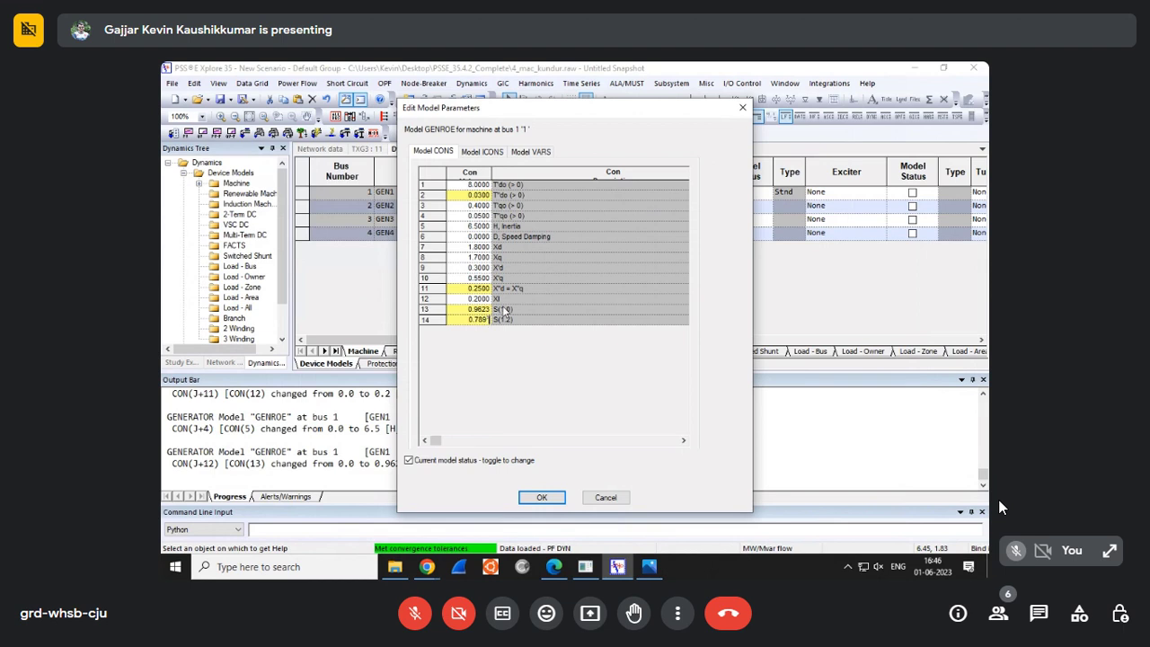
pyautogui.click(542, 497)
pyautogui.click(672, 341)
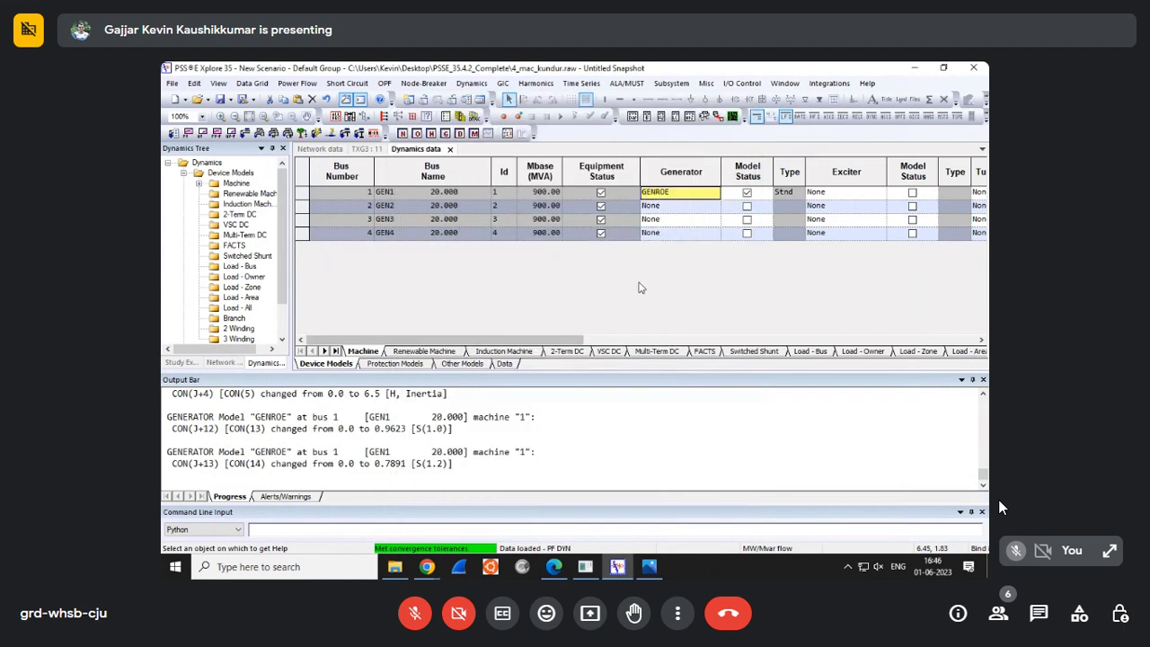
# Step: Review the complete GENROE parameter list for the bus 1 machine and close it without changes
pyautogui.click(689, 196)
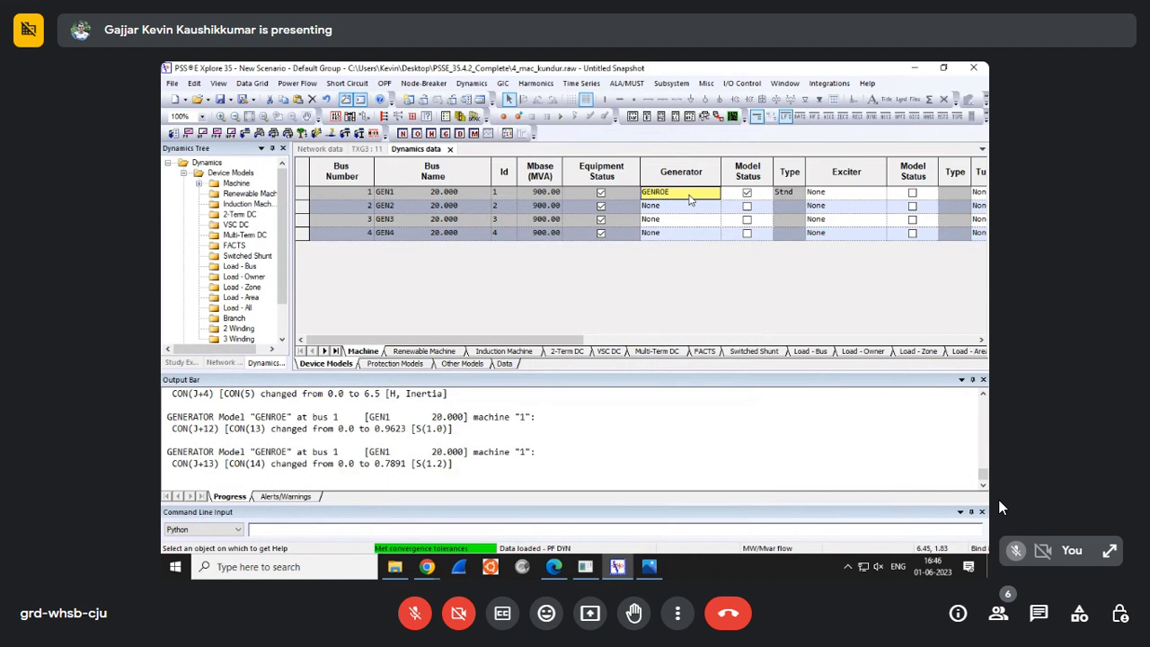
pyautogui.doubleClick(690, 196)
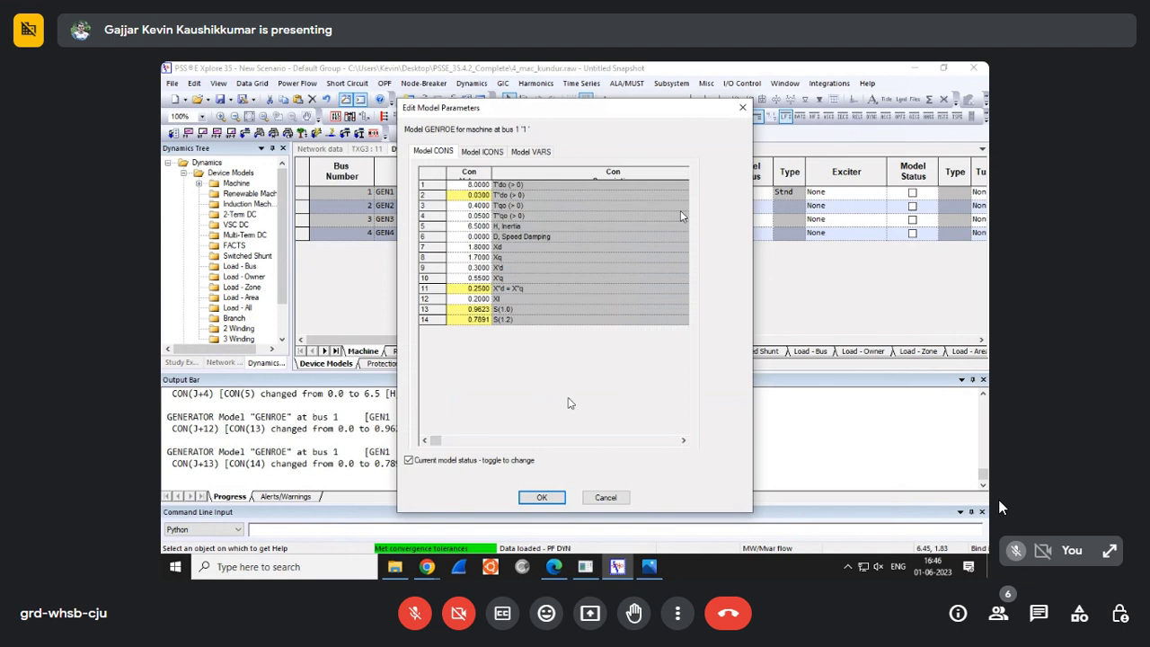
pyautogui.click(621, 499)
# Step: Copy the GENROE generator model from GEN1 to the GEN2, GEN3 and GEN4 machines
pyautogui.press('Down')
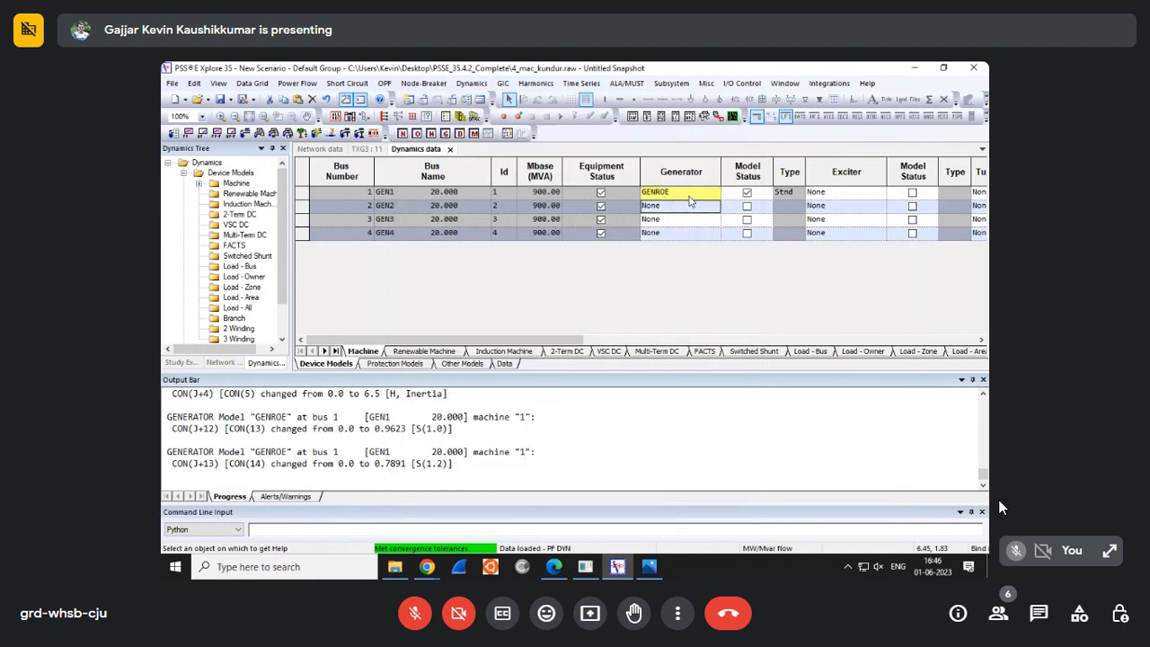
pyautogui.click(689, 196)
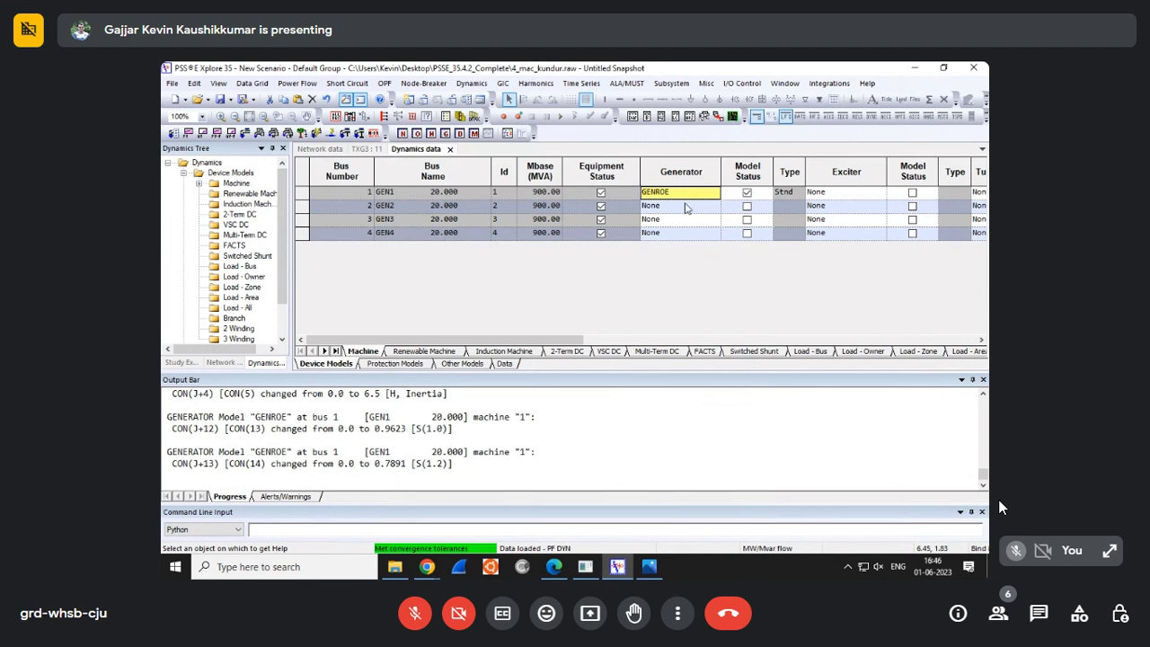
pyautogui.click(686, 206)
pyautogui.write('GENROE')
pyautogui.click(688, 221)
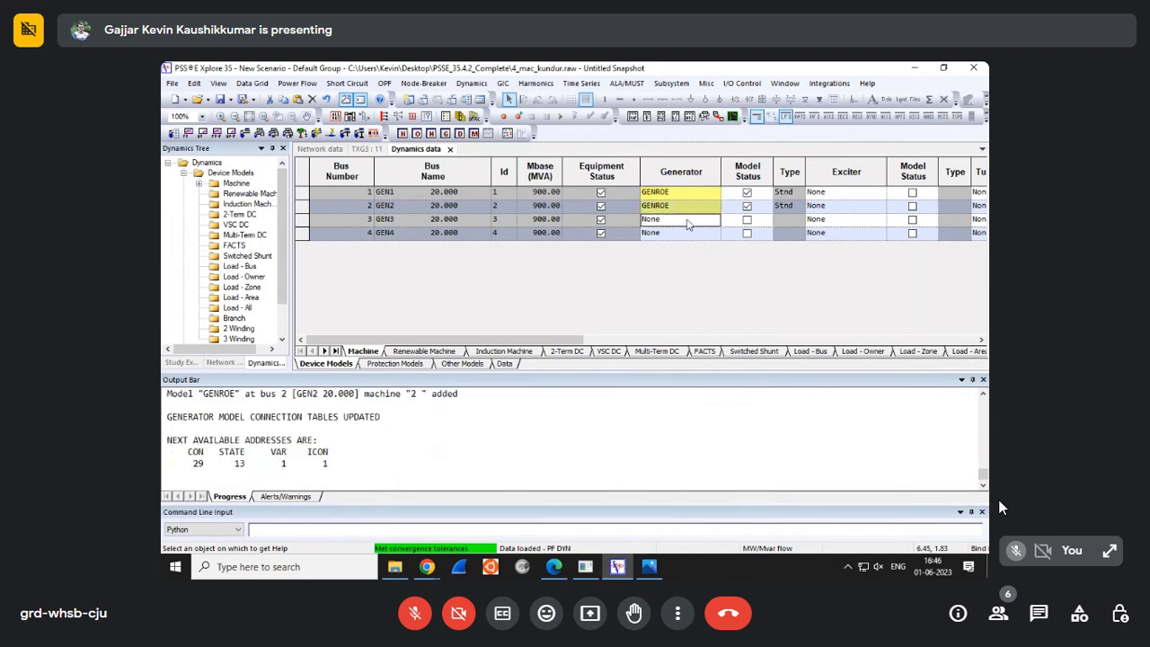
pyautogui.write('GENROE')
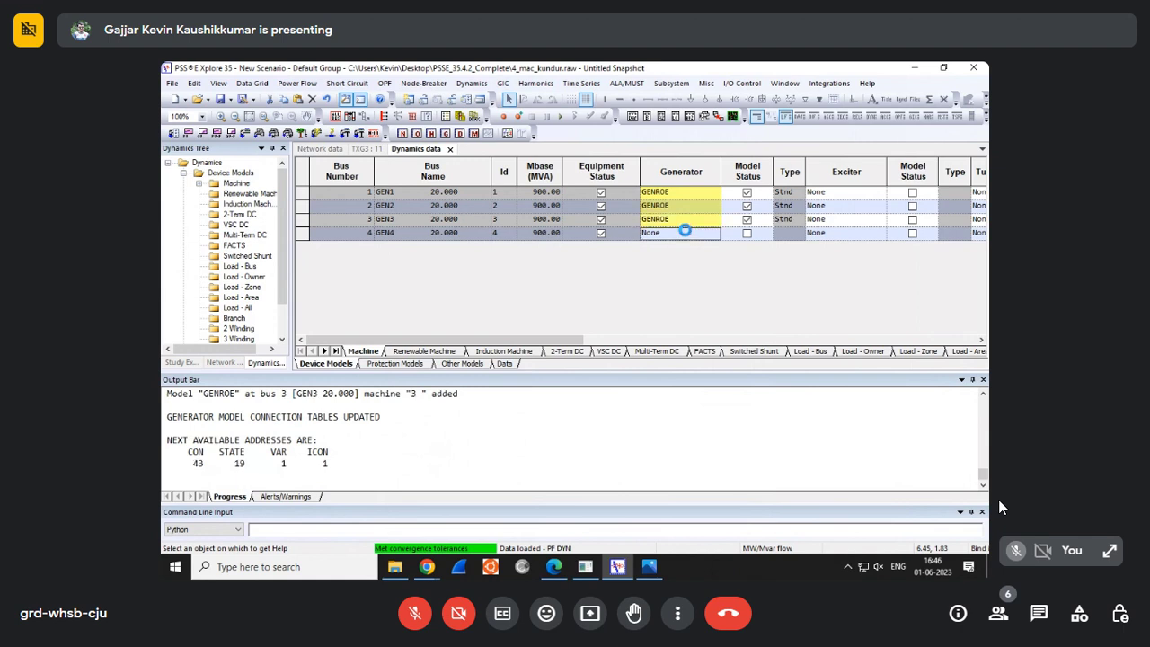
pyautogui.click(686, 233)
pyautogui.write('GENROE')
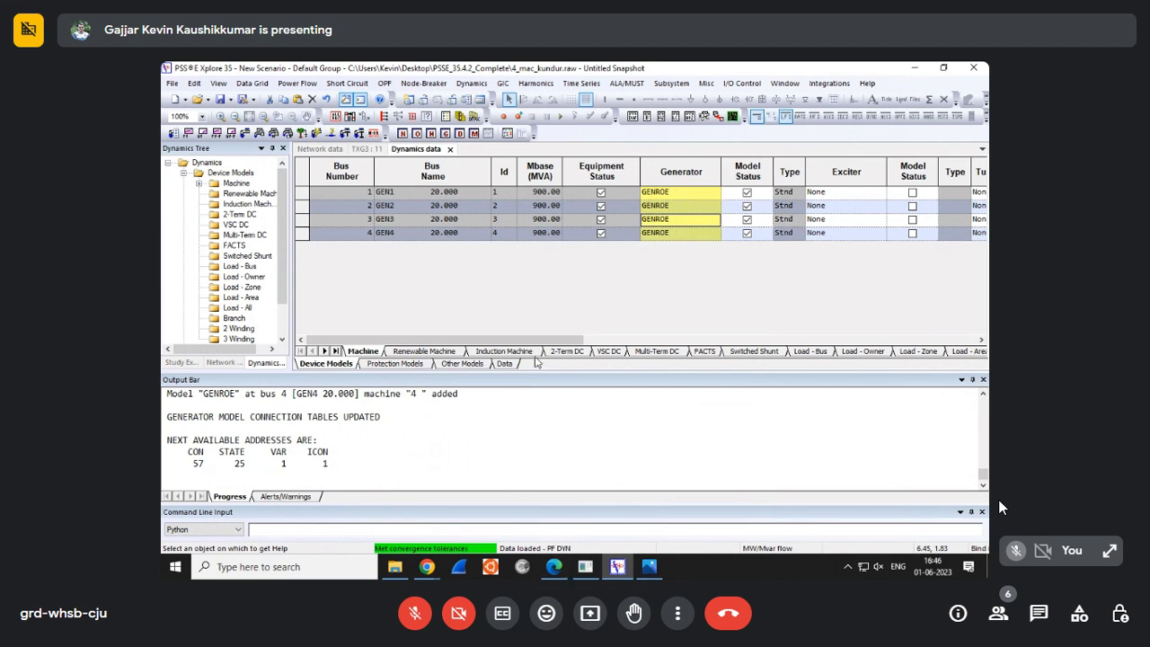
# Step: Check the inertia constants H given for the G3 and G4 generators in the Kundur data PDF
pyautogui.hotkey('alt', 'Tab')
pyautogui.hotkey('alt', 'Tab')
pyautogui.hotkey('alt', 'Tab')
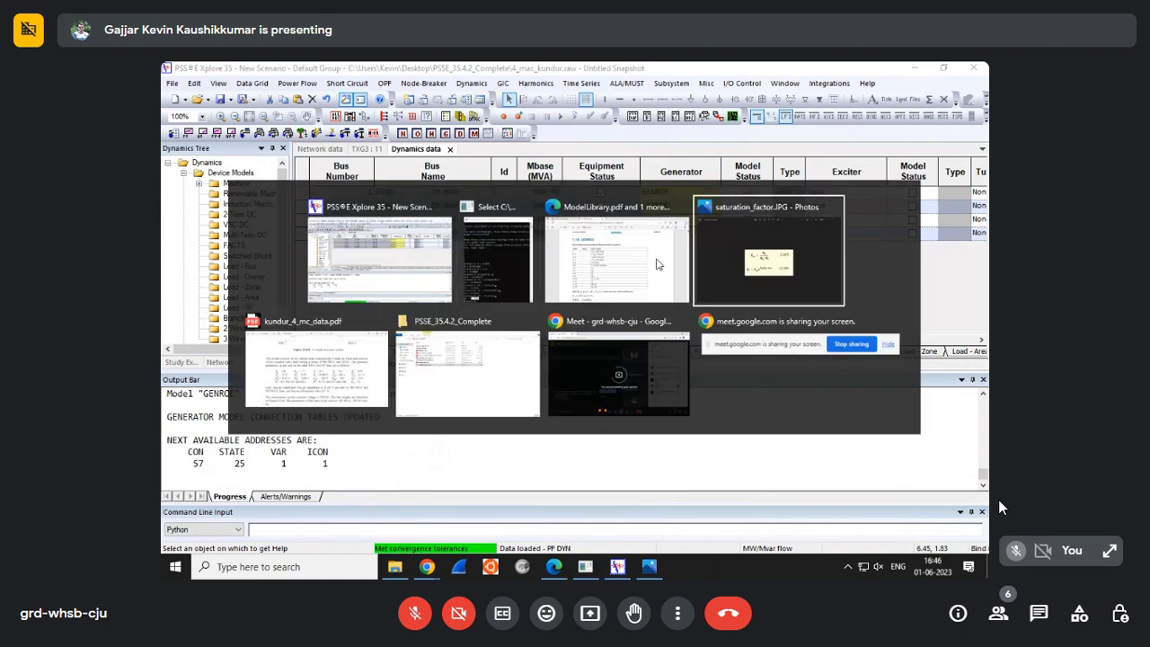
pyautogui.hotkey('alt', 'Tab')
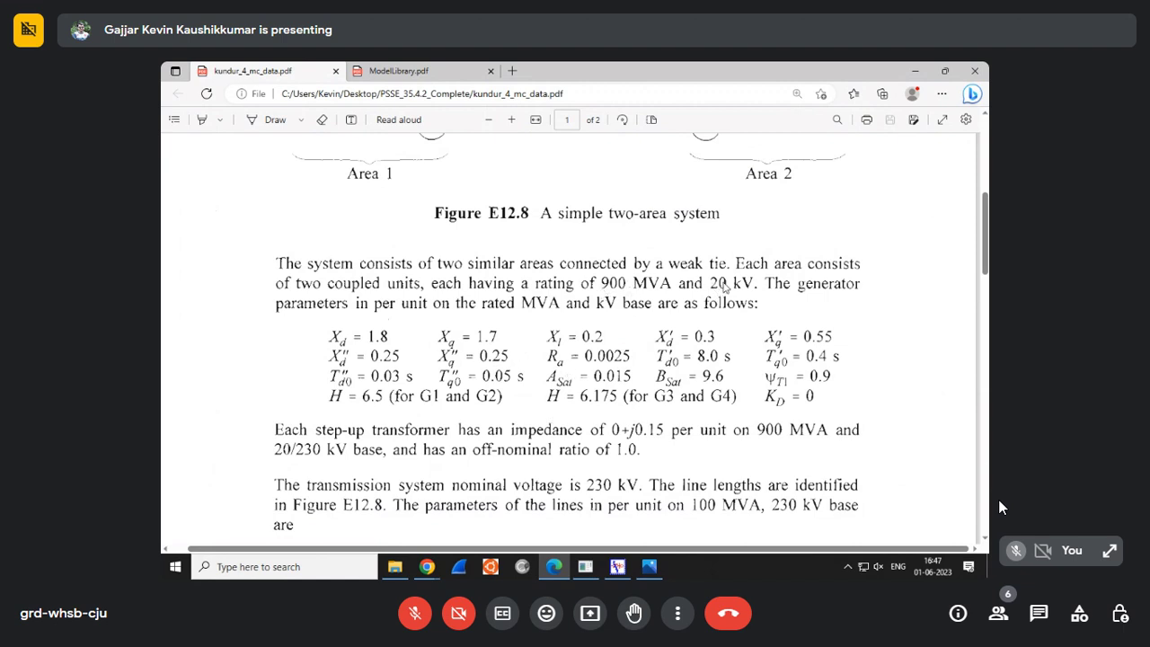
pyautogui.hotkey('alt', 'Tab')
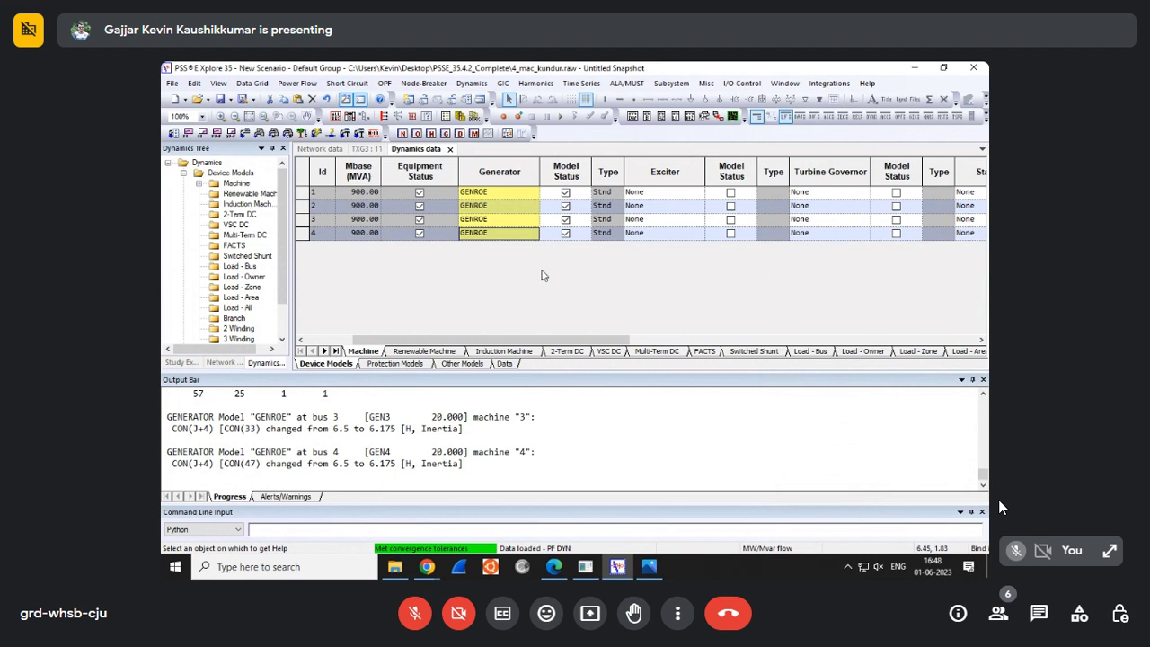
# Step: Examine the thyristor exciter data in the Kundur PDF and the SEXS block diagram in the PSS®E model library PDF
pyautogui.click(554, 567)
pyautogui.scroll(-5, 572, 287)
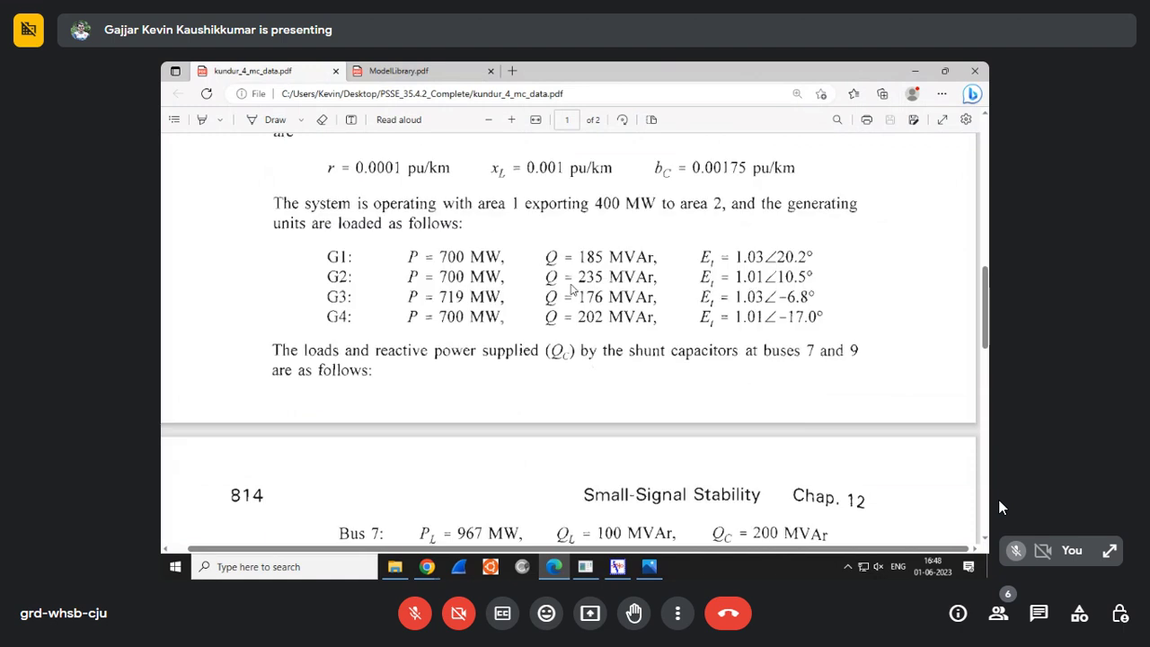
pyautogui.scroll(-5, 572, 287)
pyautogui.scroll(-5, 568, 256)
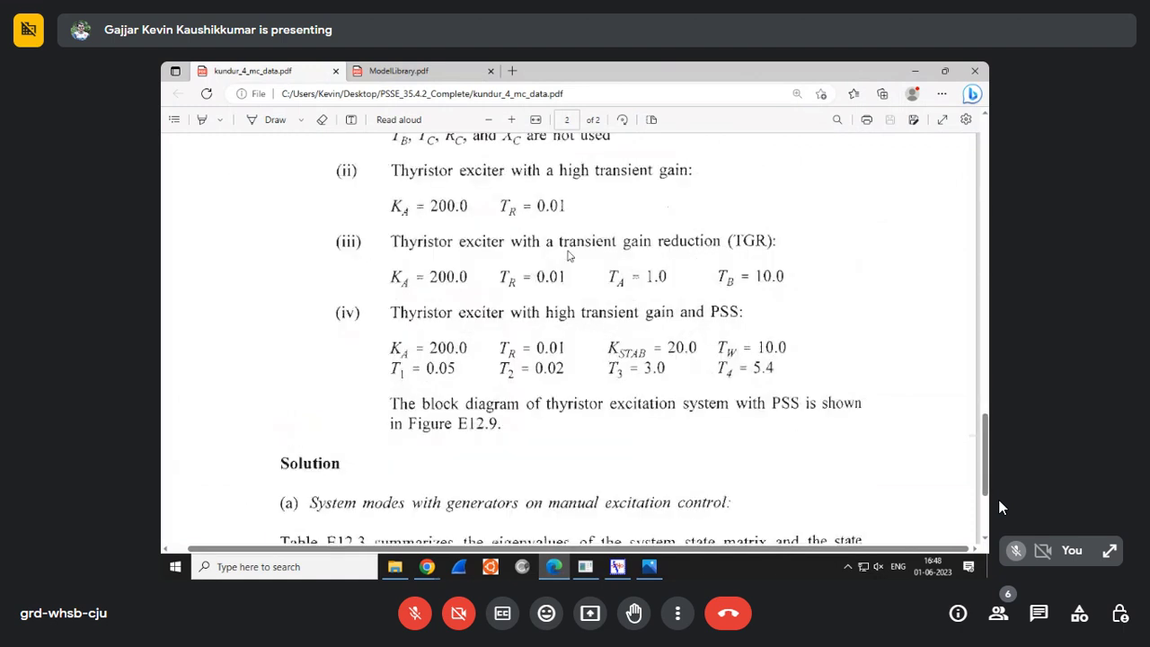
pyautogui.scroll(3, 576, 367)
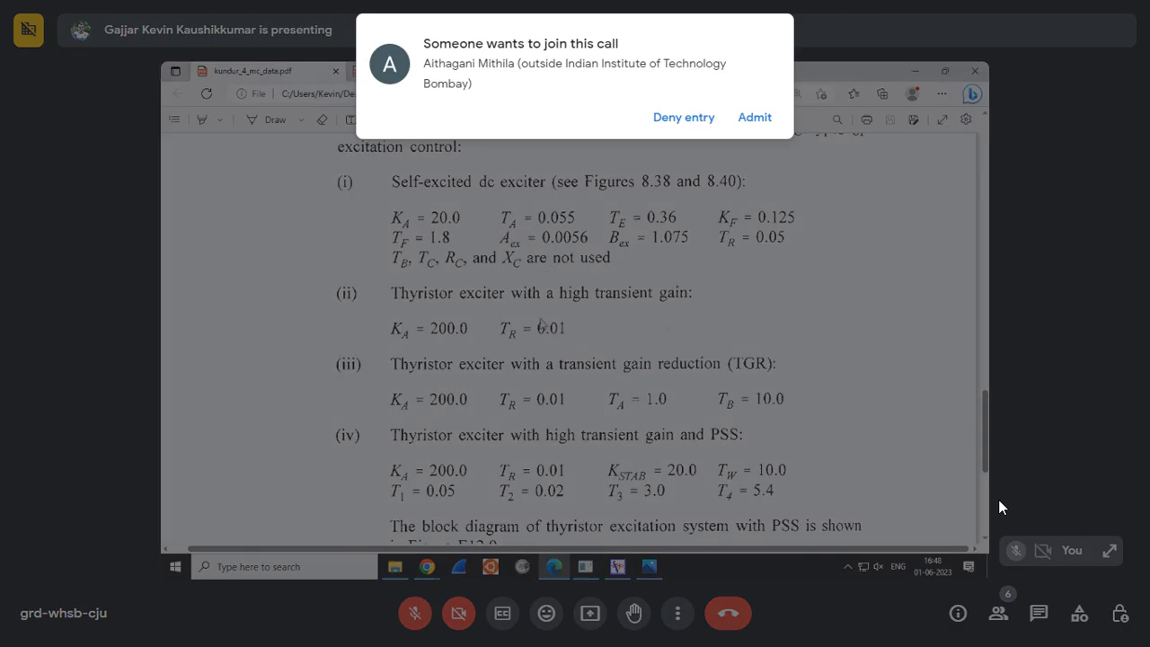
pyautogui.click(755, 118)
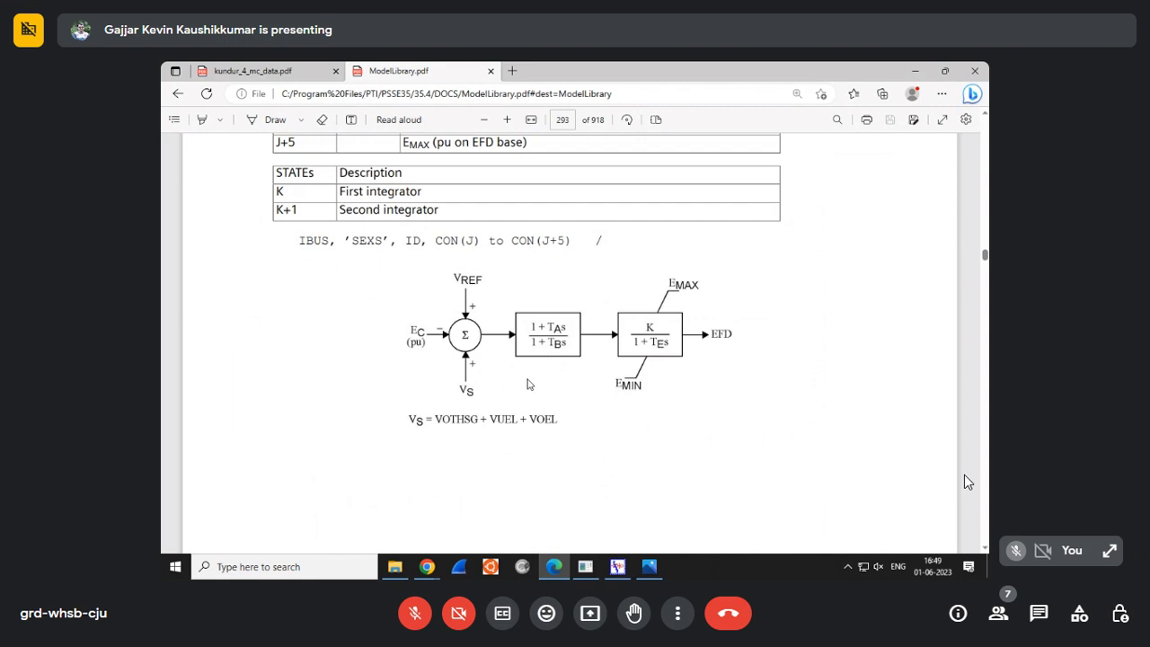
pyautogui.scroll(1, 528, 384)
# Step: Return to PSS®E and assign the SEXS exciter model to the GEN1 machine at bus 1
pyautogui.hotkey('alt', 'Tab')
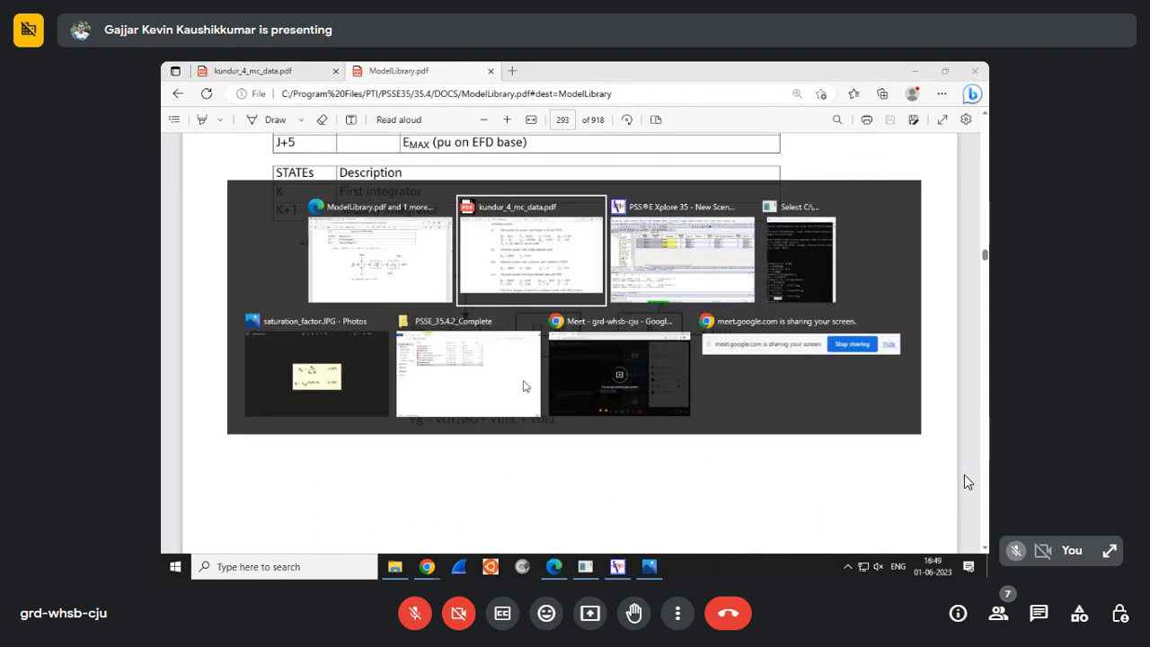
pyautogui.doubleClick(656, 193)
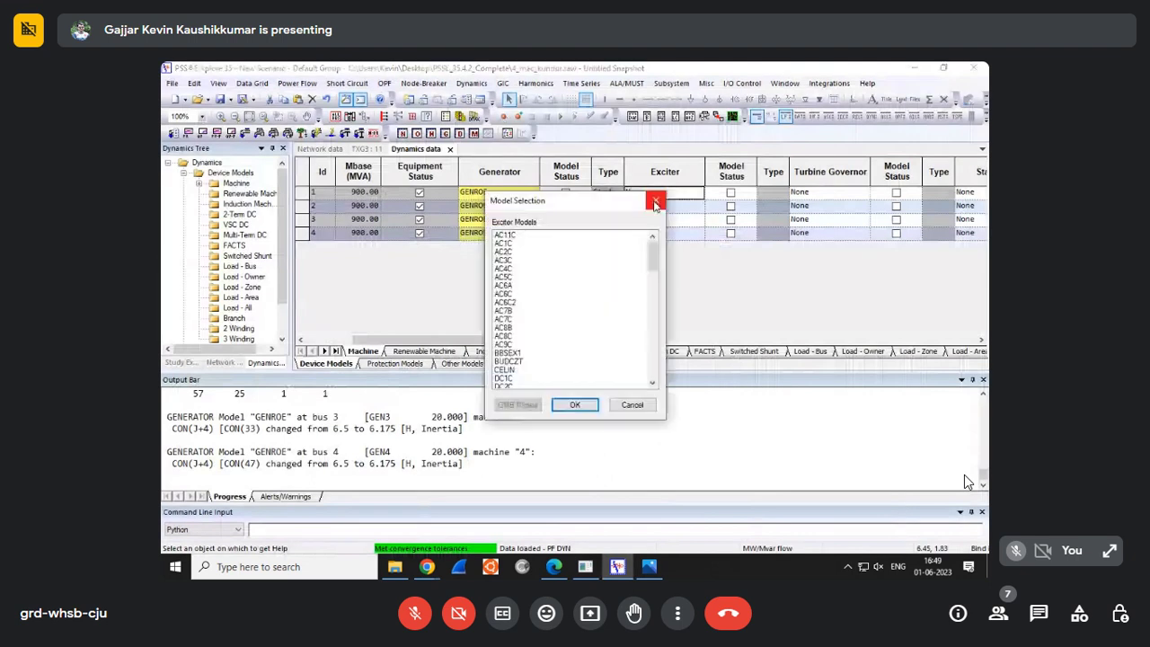
pyautogui.scroll(-10, 541, 325)
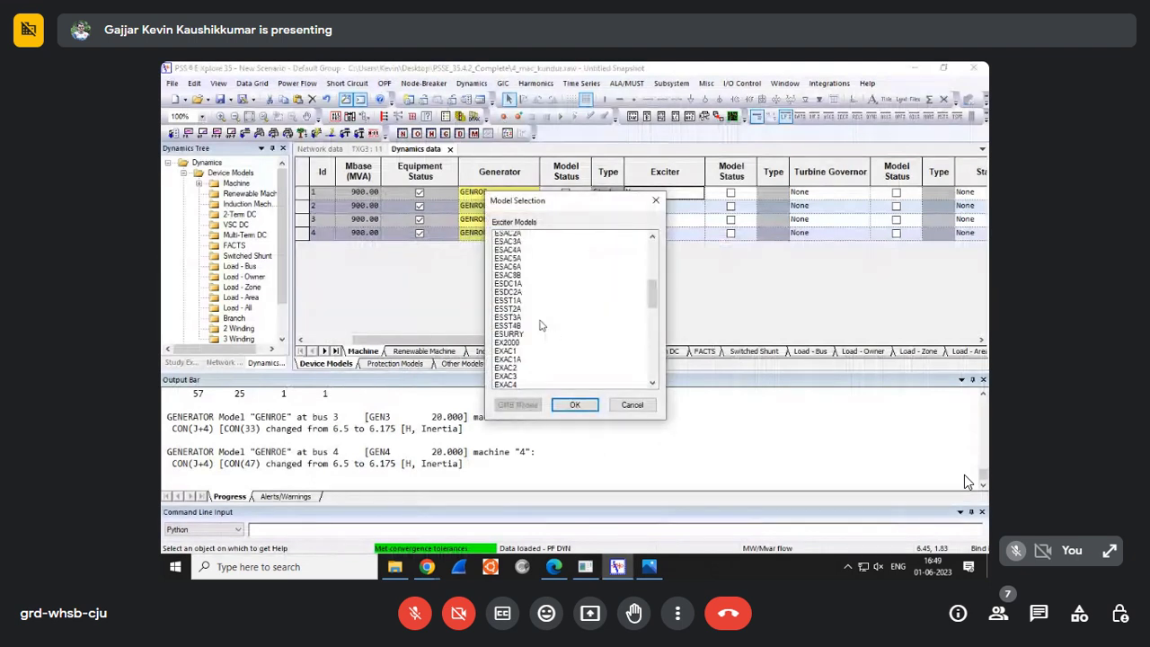
pyautogui.scroll(-5, 535, 329)
pyautogui.scroll(-8, 528, 333)
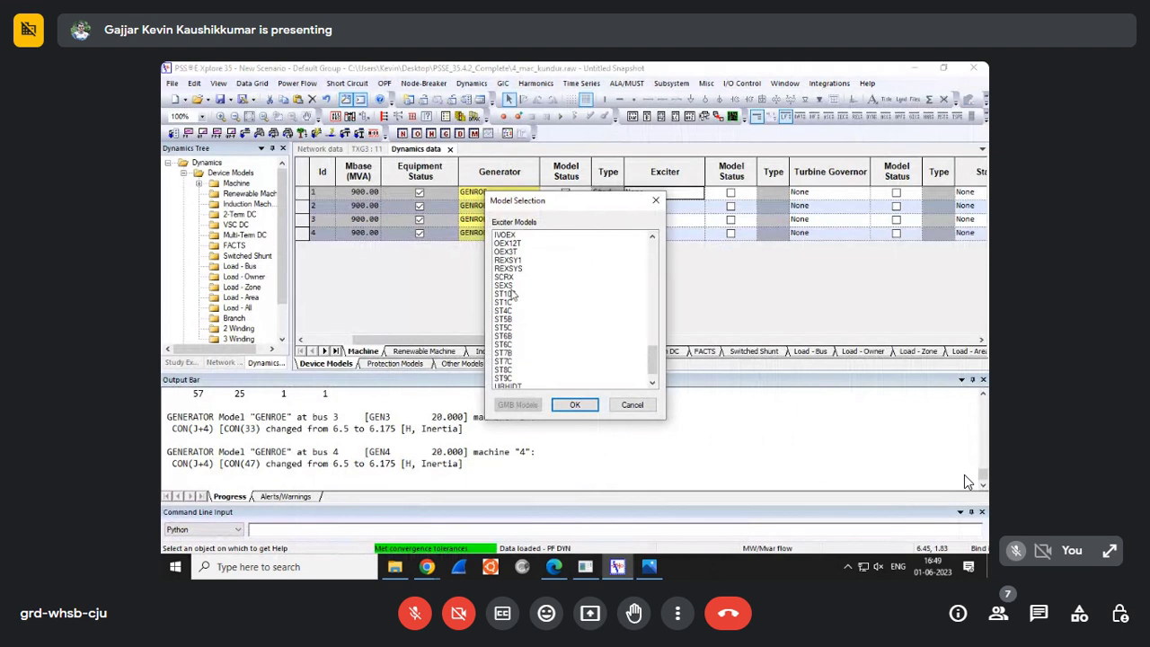
pyautogui.doubleClick(506, 285)
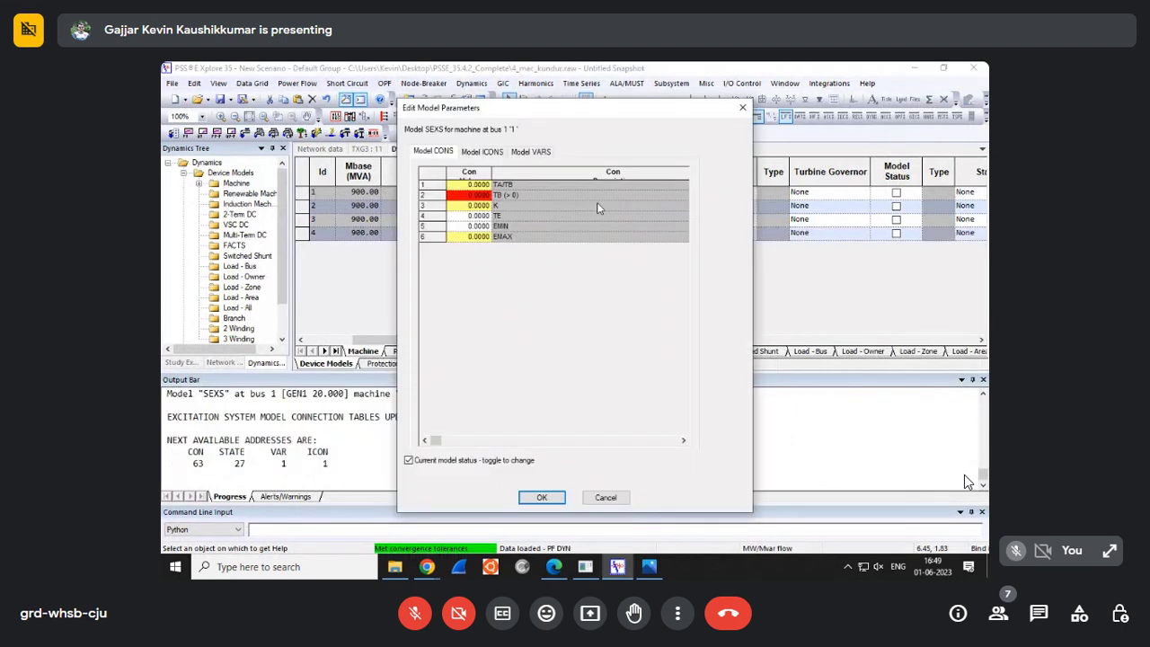
# Step: Set the bus 1 SEXS exciter's TA/TB to 1, TB to 1 and gain K to 200
pyautogui.click(487, 184)
pyautogui.write('1')
pyautogui.click(485, 195)
pyautogui.write('1')
pyautogui.click(469, 206)
pyautogui.write('200')
# Step: Set the SEXS exciter's TE to 0.01, EMIN to -6 and EMAX to 6, and apply the bus 1 parameters
pyautogui.click(481, 216)
pyautogui.write('.01')
pyautogui.click(474, 227)
pyautogui.write('0')
pyautogui.click(492, 239)
pyautogui.write('6')
pyautogui.click(542, 497)
pyautogui.click(670, 368)
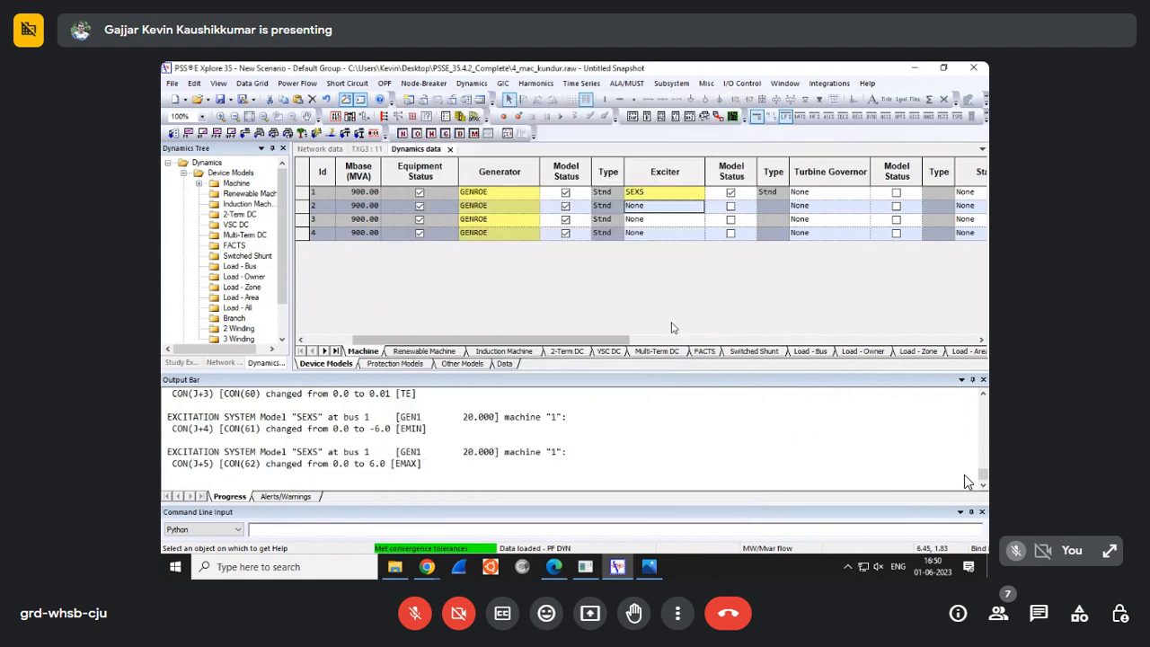
# Step: Switch to the PSS®E model library PDF and examine the SEXS constants table, the EMIN/EMAX base and the block diagram
pyautogui.hotkey('alt', 'Tab')
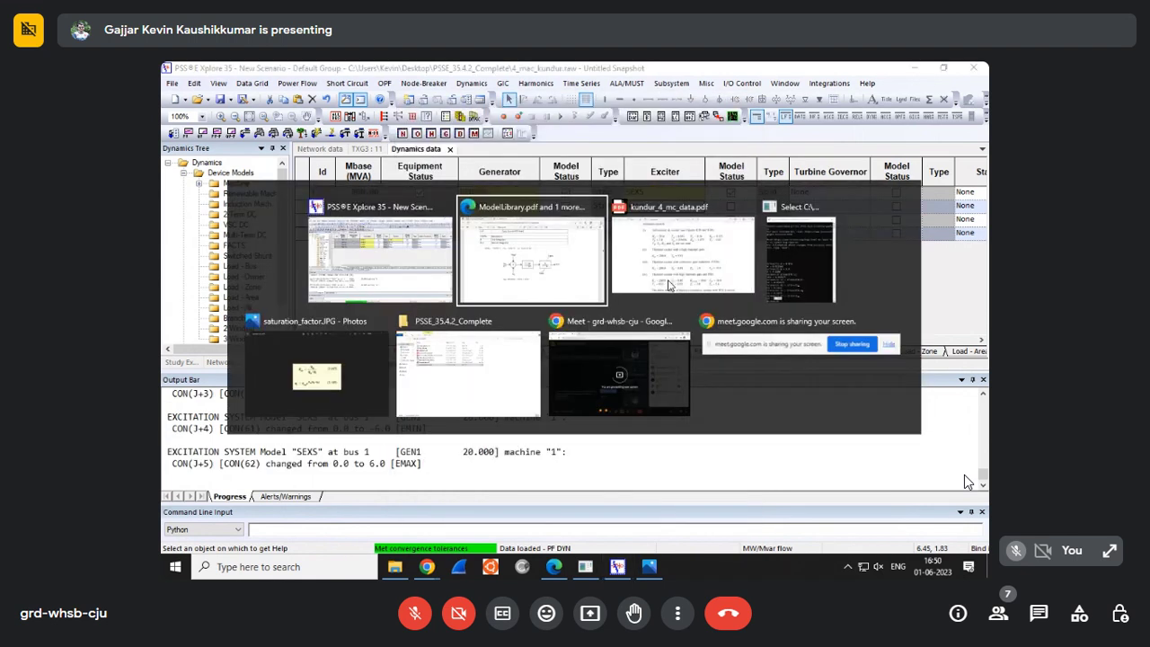
pyautogui.scroll(1, 758, 334)
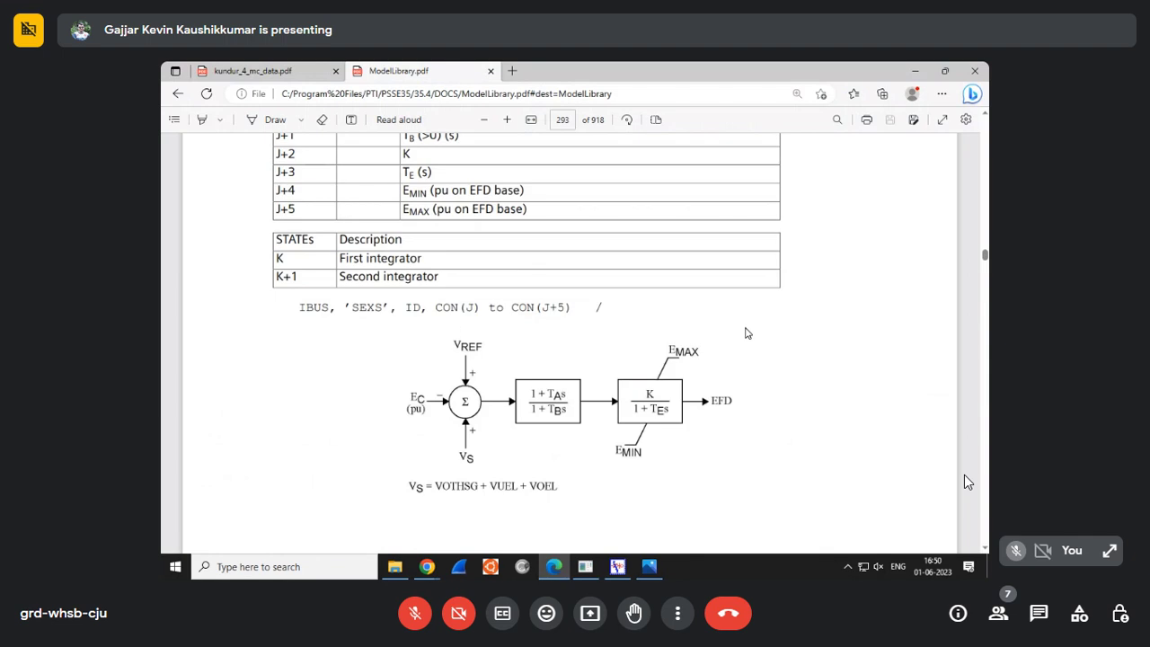
pyautogui.scroll(2, 701, 328)
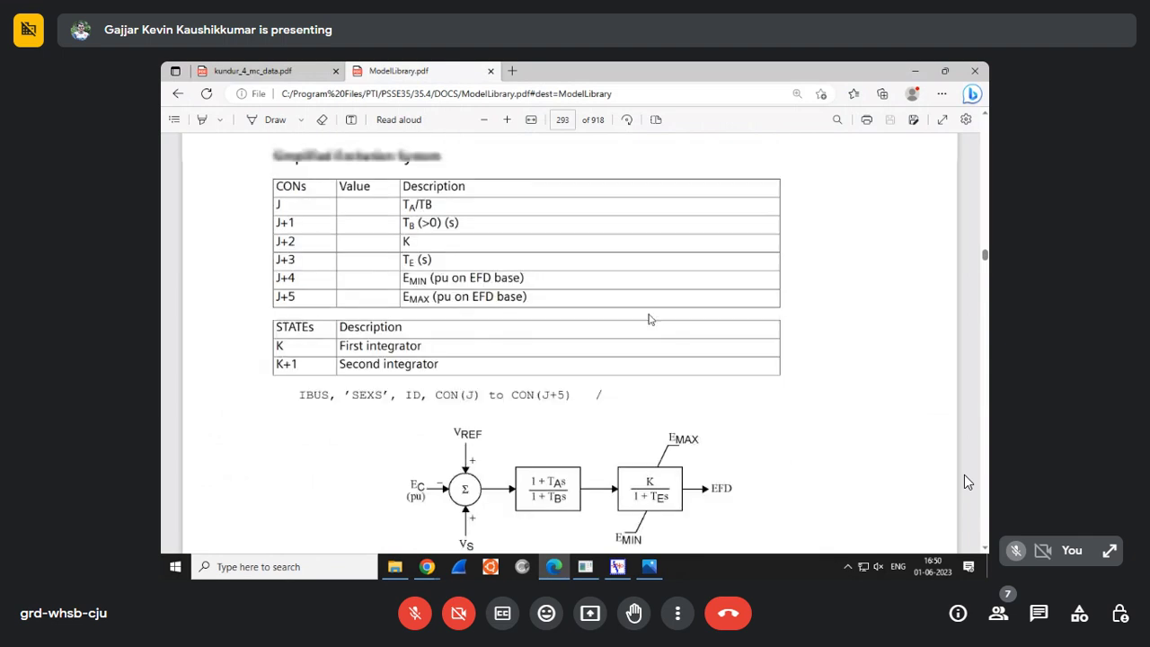
pyautogui.moveTo(435, 325); pyautogui.dragTo(523, 325)
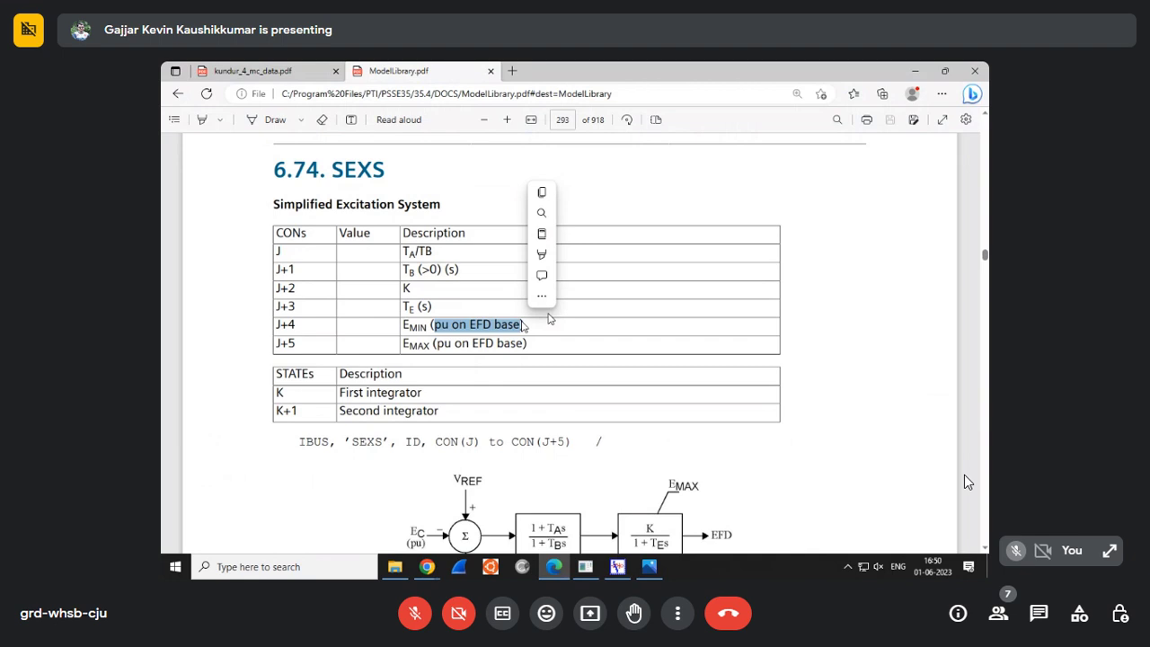
pyautogui.click(643, 315)
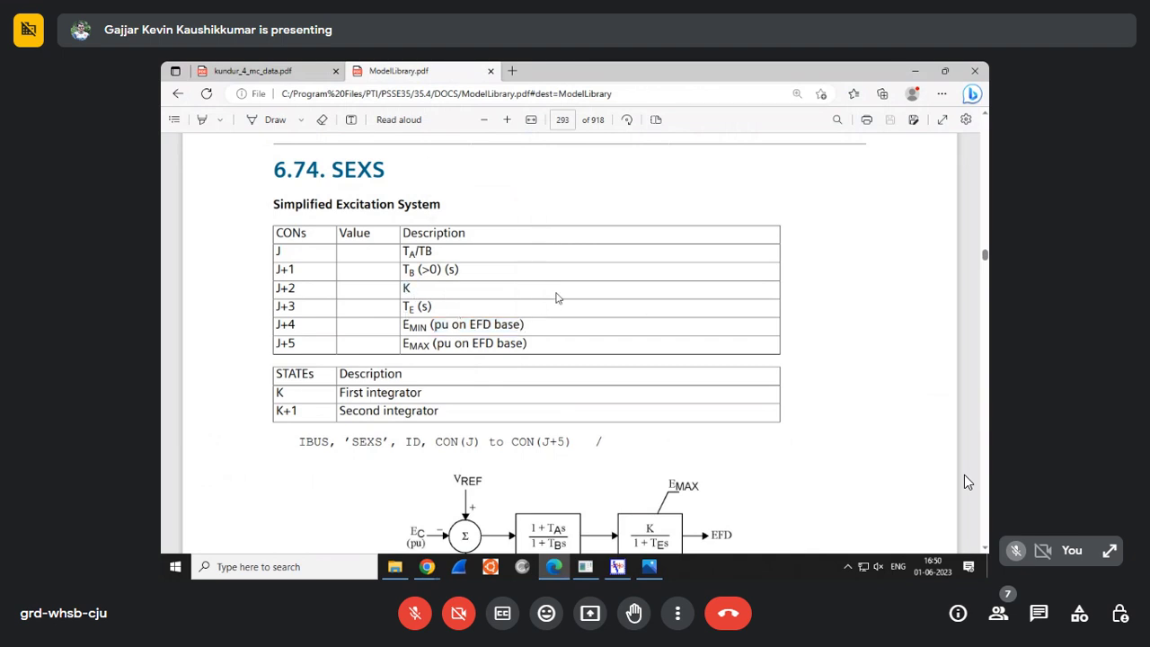
pyautogui.scroll(-1, 555, 293)
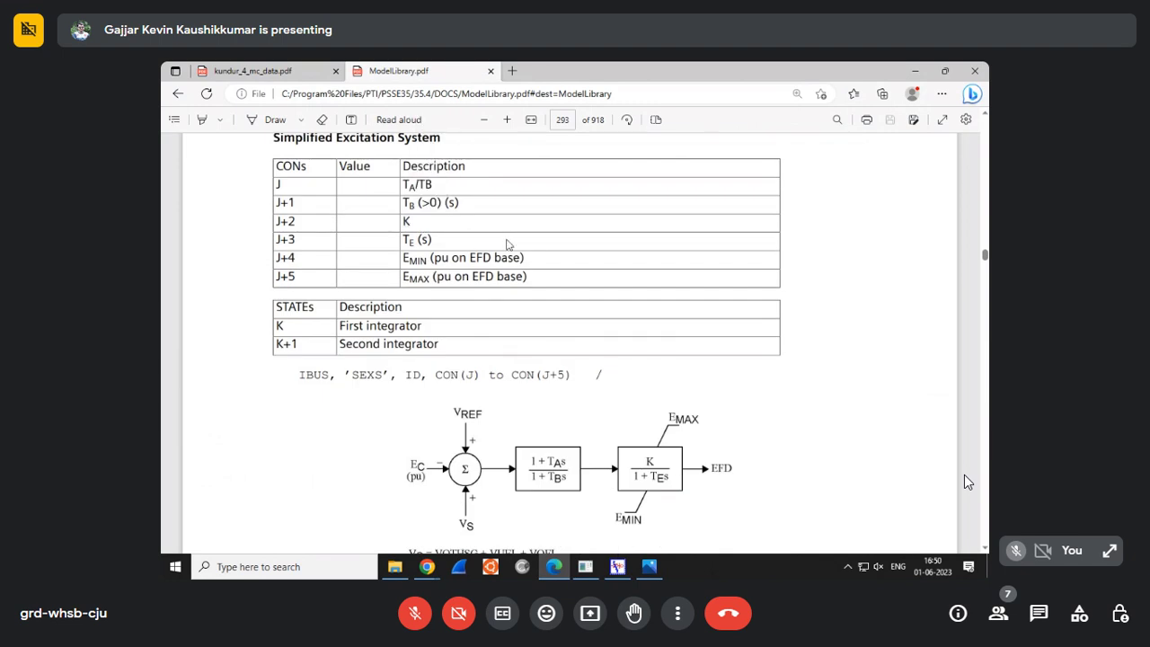
pyautogui.scroll(-2, 575, 285)
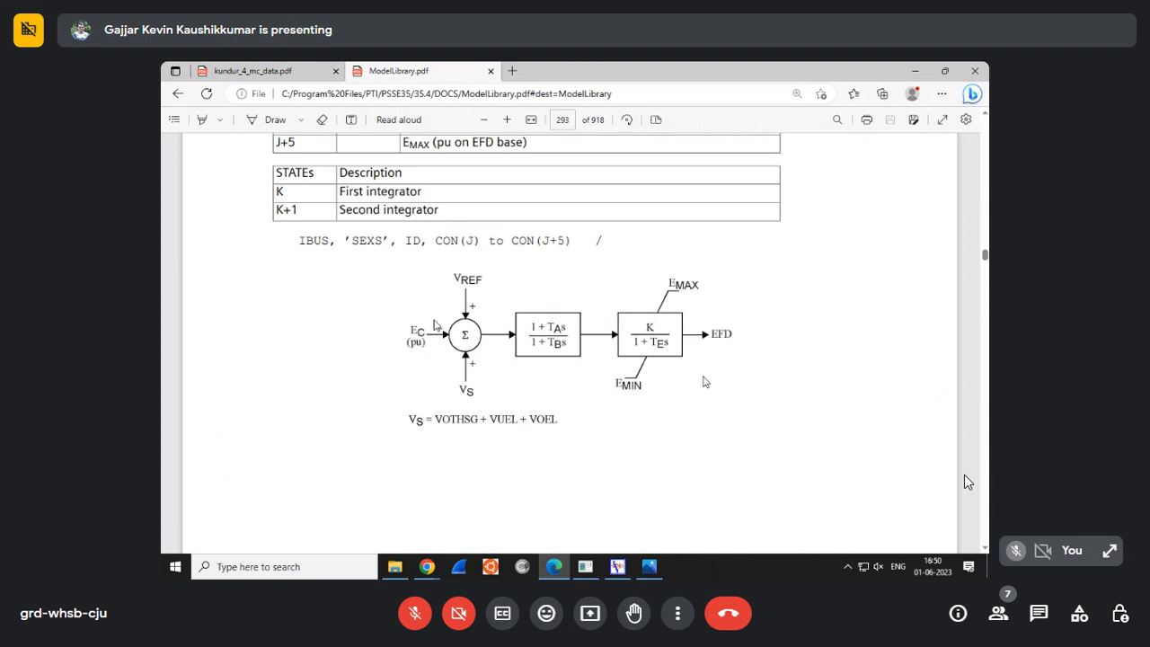
pyautogui.scroll(2, 781, 305)
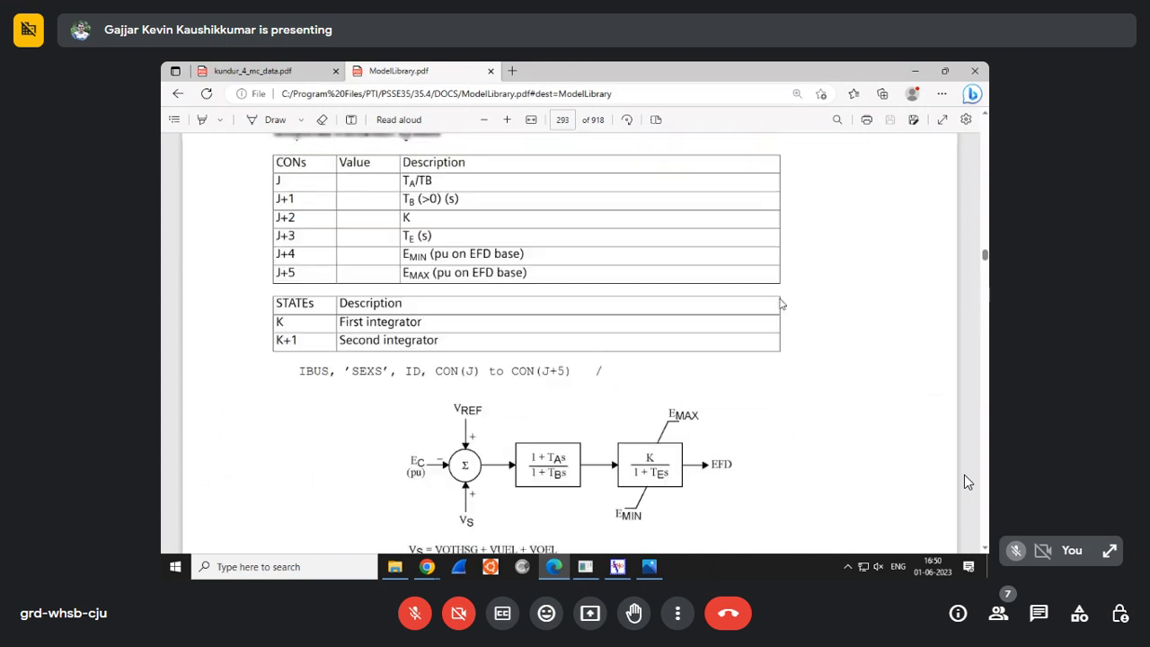
pyautogui.scroll(1, 781, 305)
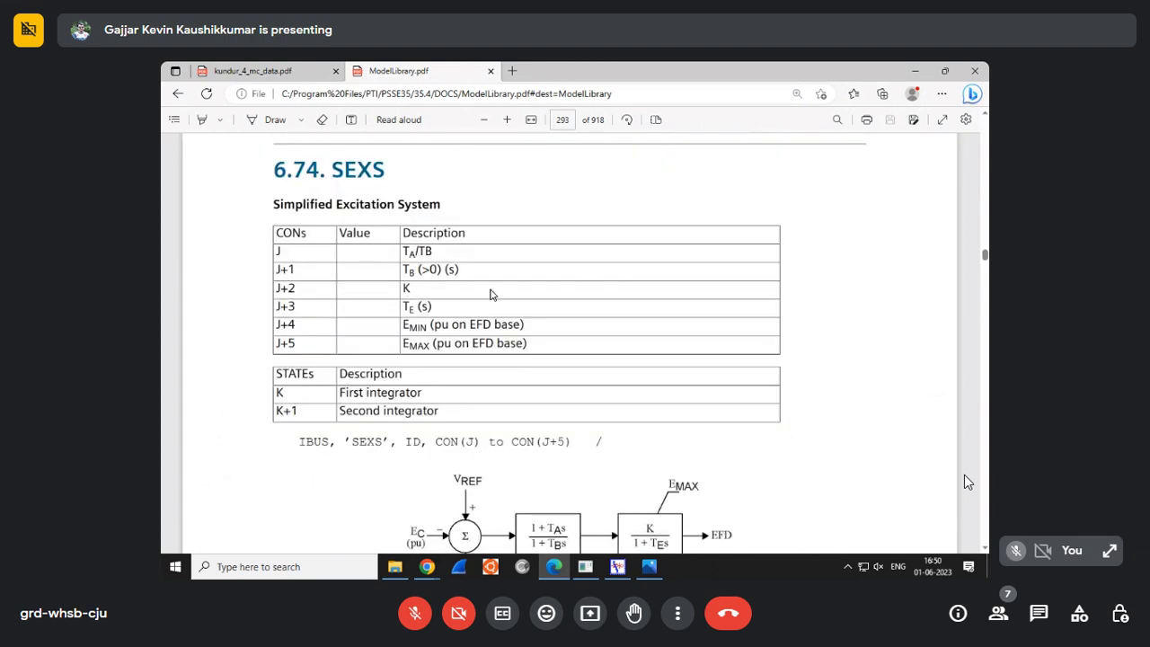
# Step: Check the exciter entries in the PSS®E machine table and review the excitation control data in part (b) of the Kundur PDF
pyautogui.hotkey('alt', 'Tab')
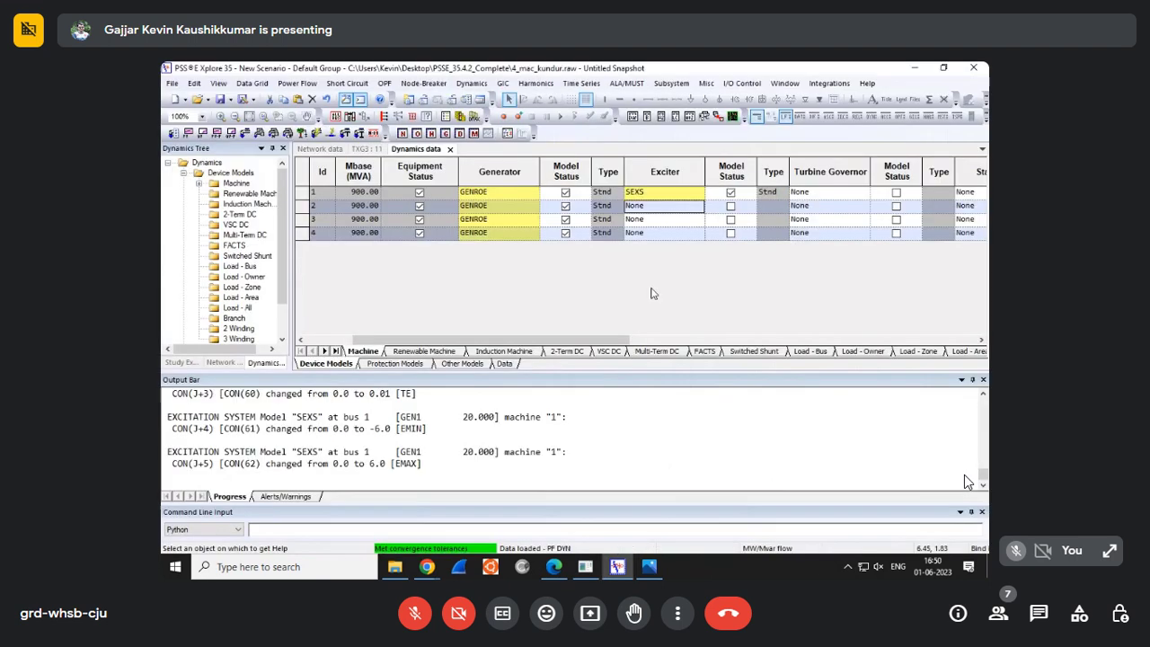
pyautogui.click(654, 207)
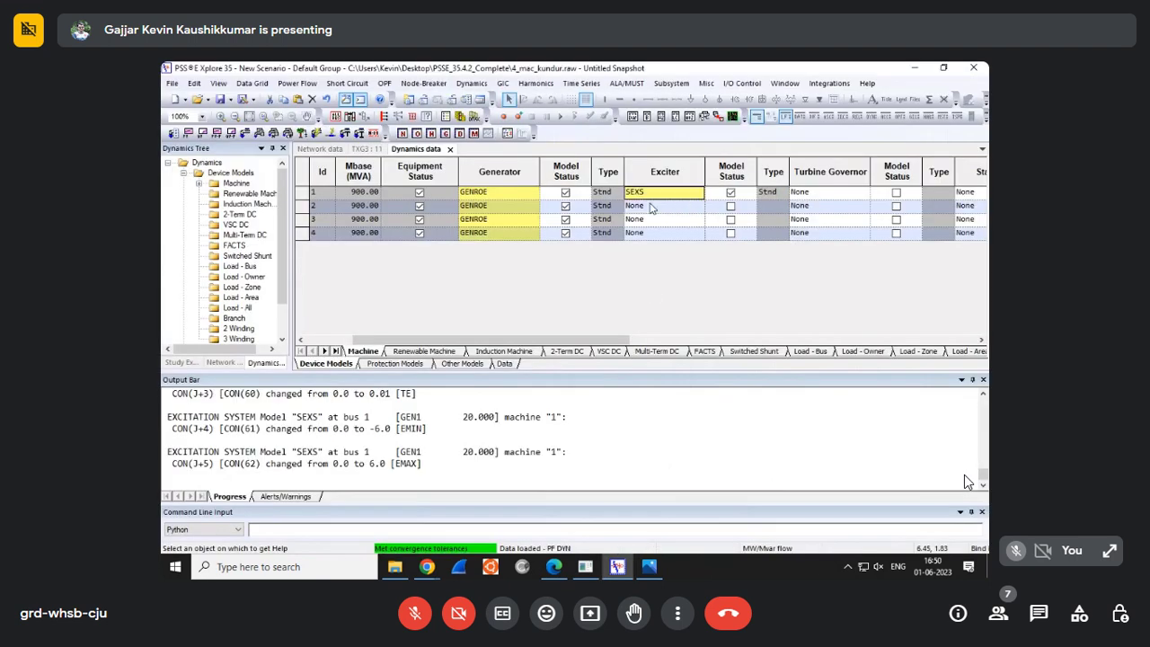
pyautogui.hotkey('alt', 'Tab')
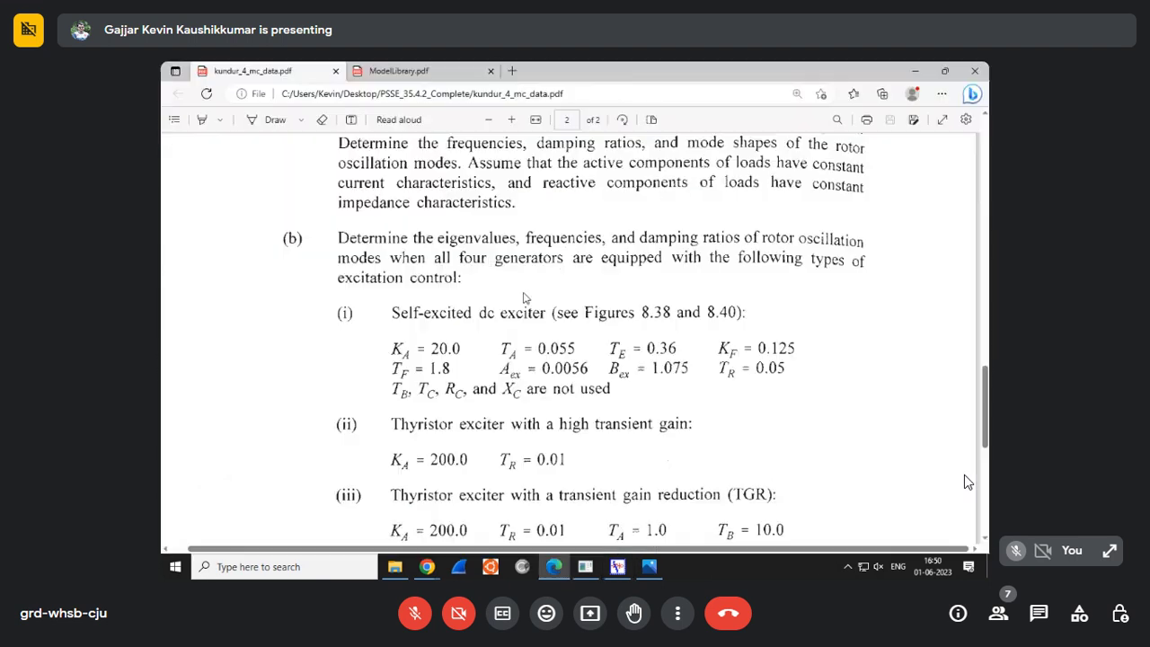
pyautogui.scroll(-1, 394, 250)
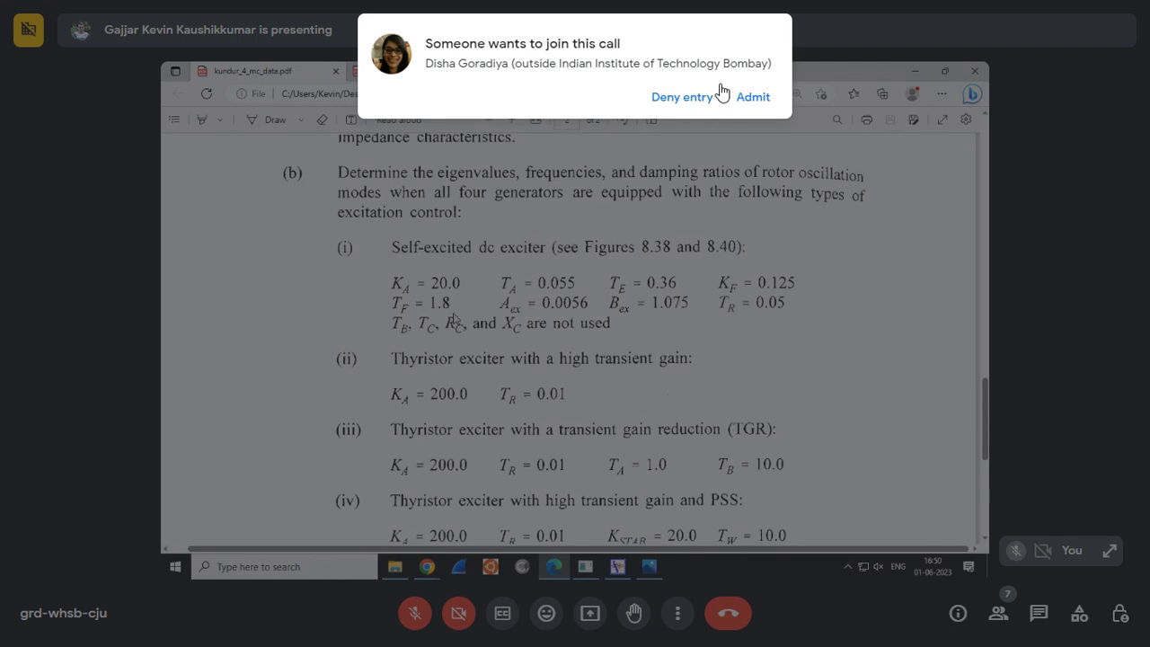
# Step: Admit the waiting participant to the video call
pyautogui.click(752, 99)
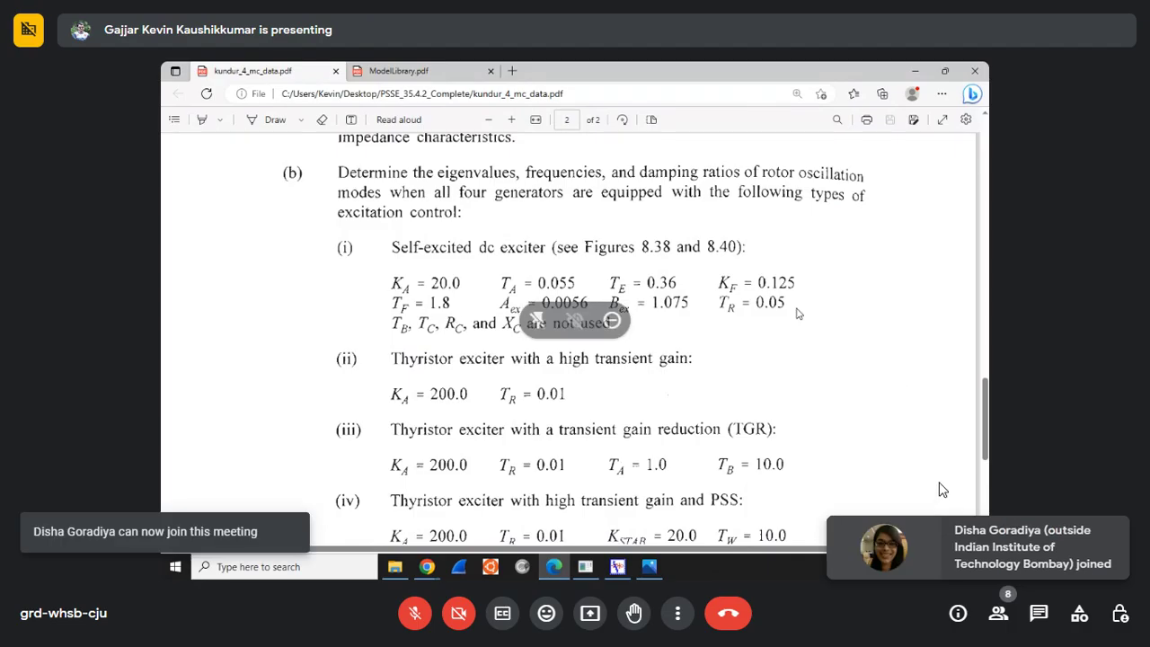